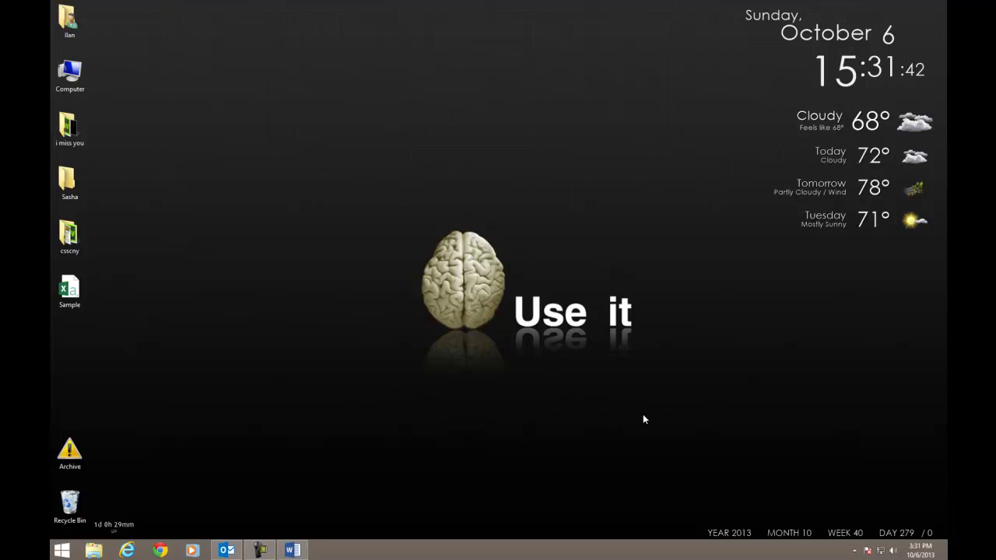
- Switch to the Word document and review the title and the six listed uses of call lists in BCM
{"action": "left_click_drag", "start_coordinate": [401, 198], "coordinate": [210, 163]}
{"action": "left_click_drag", "start_coordinate": [325, 205], "coordinate": [780, 421]}
{"action": "left_click", "coordinate": [294, 551]}
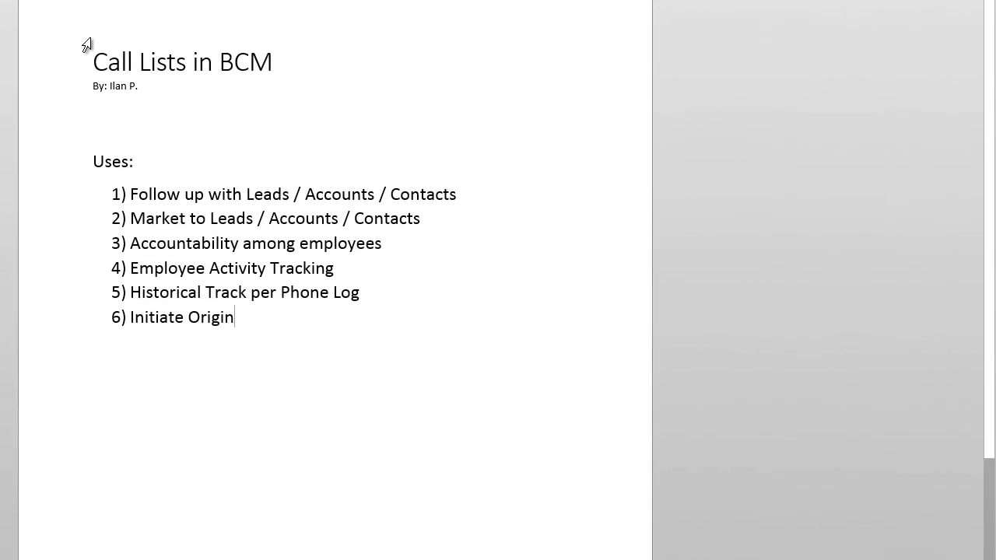
{"action": "left_click_drag", "start_coordinate": [92, 61], "coordinate": [381, 306]}
{"action": "left_click", "coordinate": [293, 355]}
{"action": "left_click_drag", "start_coordinate": [112, 196], "coordinate": [487, 196]}
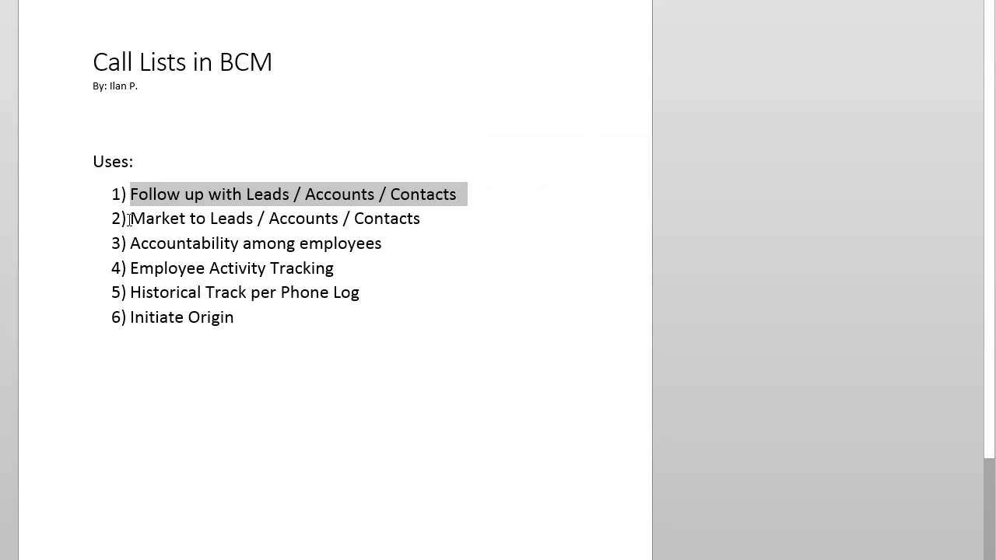
{"action": "mouse_move", "coordinate": [121, 220]}
{"action": "left_mouse_down"}
{"action": "mouse_move", "coordinate": [423, 222]}
{"action": "mouse_move", "coordinate": [126, 223]}
{"action": "left_mouse_up"}
{"action": "left_click", "coordinate": [167, 244]}
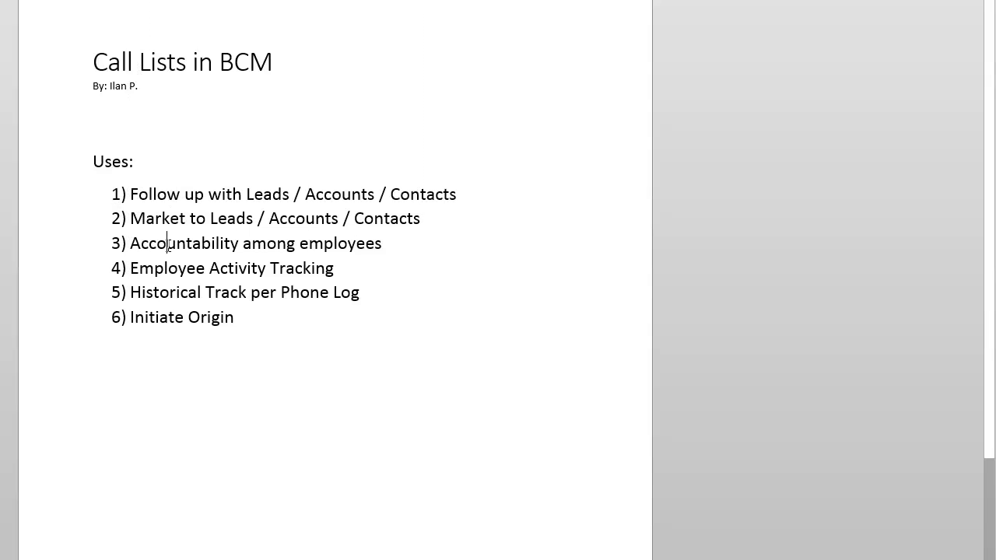
{"action": "left_click_drag", "start_coordinate": [132, 245], "coordinate": [383, 246]}
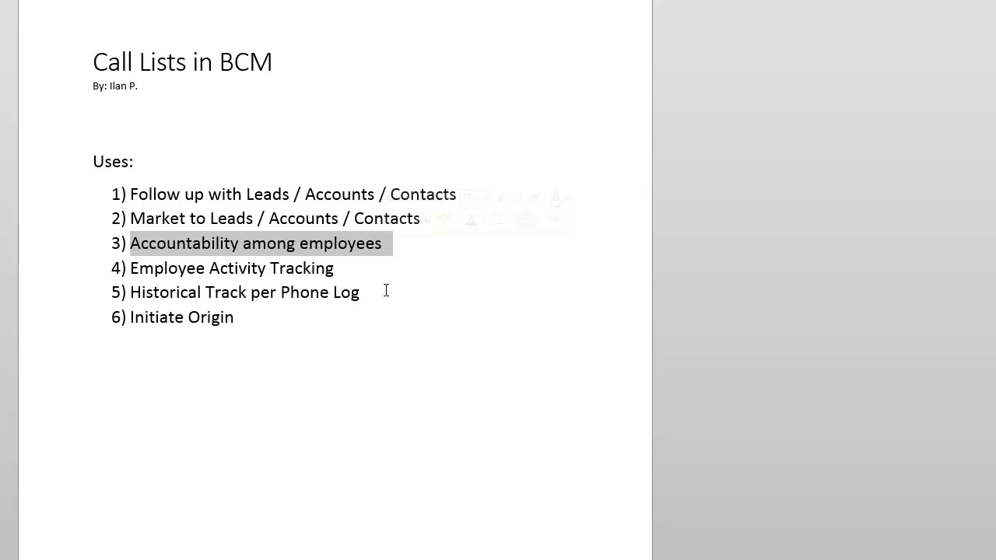
{"action": "left_click_drag", "start_coordinate": [141, 274], "coordinate": [319, 269]}
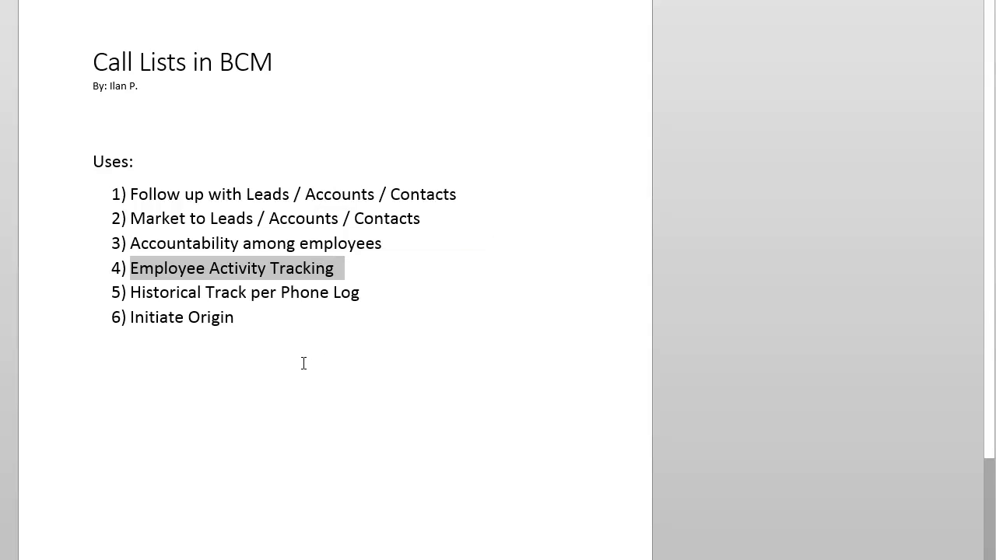
{"action": "left_click", "coordinate": [184, 319]}
{"action": "left_click_drag", "start_coordinate": [147, 295], "coordinate": [361, 300]}
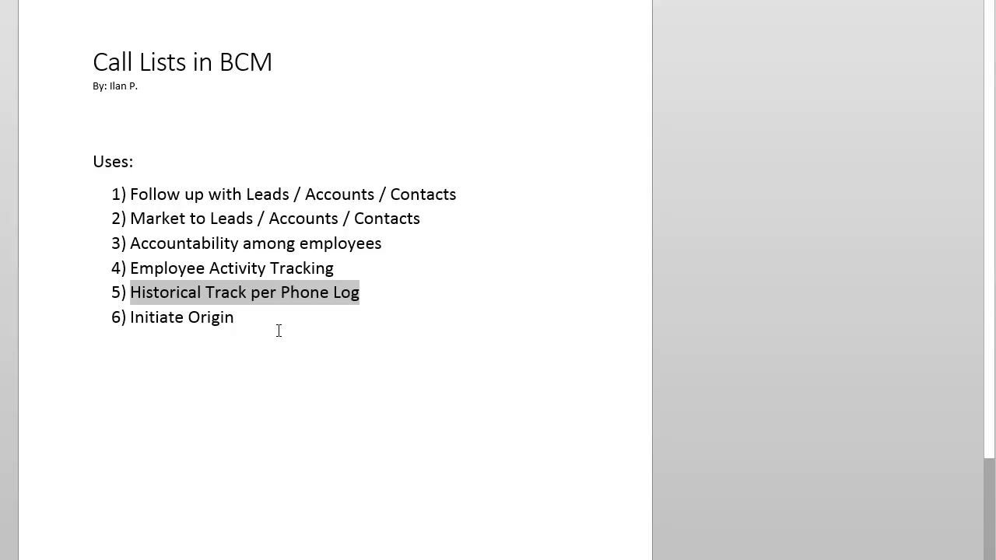
{"action": "left_click", "coordinate": [245, 326]}
{"action": "left_click_drag", "start_coordinate": [133, 320], "coordinate": [218, 316]}
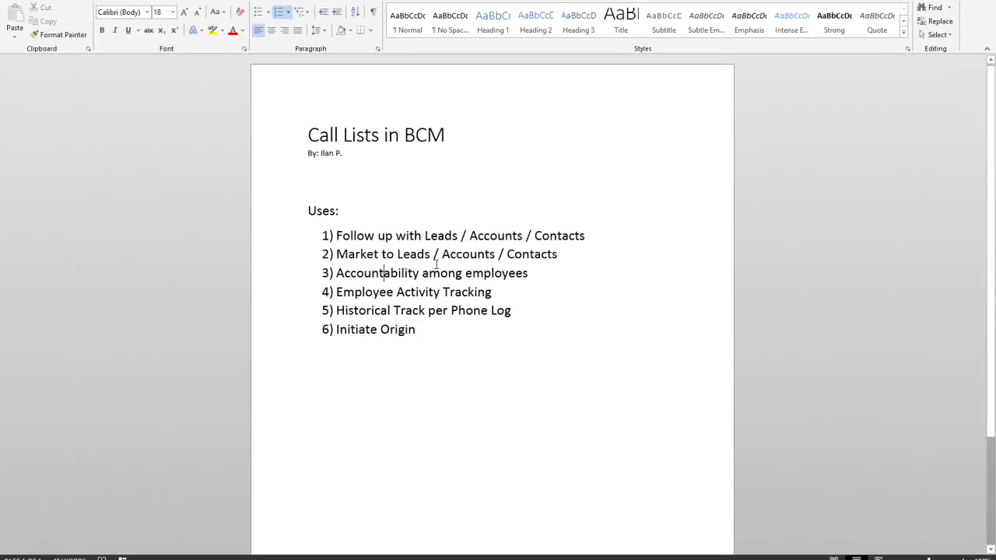
{"action": "left_click_drag", "start_coordinate": [448, 331], "coordinate": [291, 160]}
{"action": "left_click", "coordinate": [394, 255]}
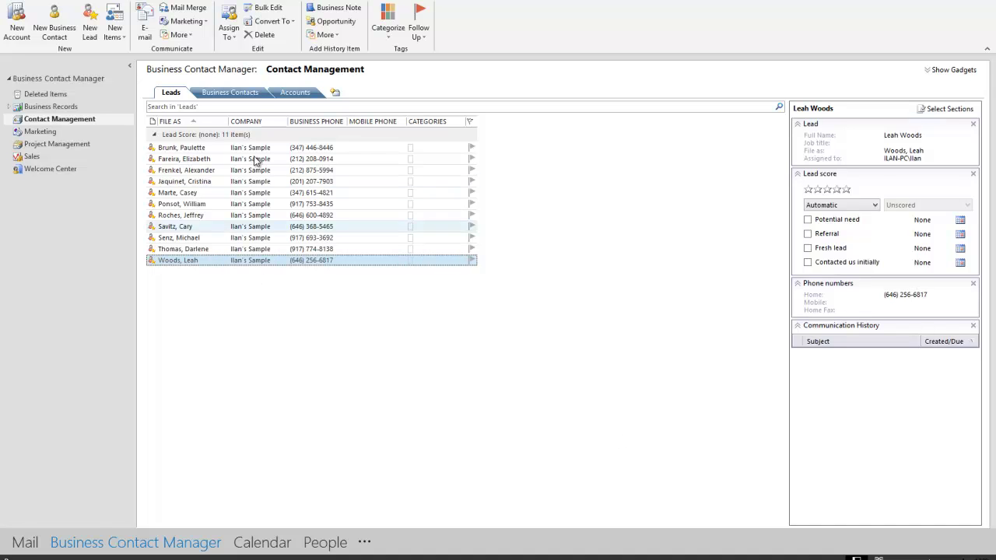
- Look through several lead records in Contact Management, checking each lead's details and phone number
{"action": "left_click", "coordinate": [200, 227]}
{"action": "left_click", "coordinate": [200, 182]}
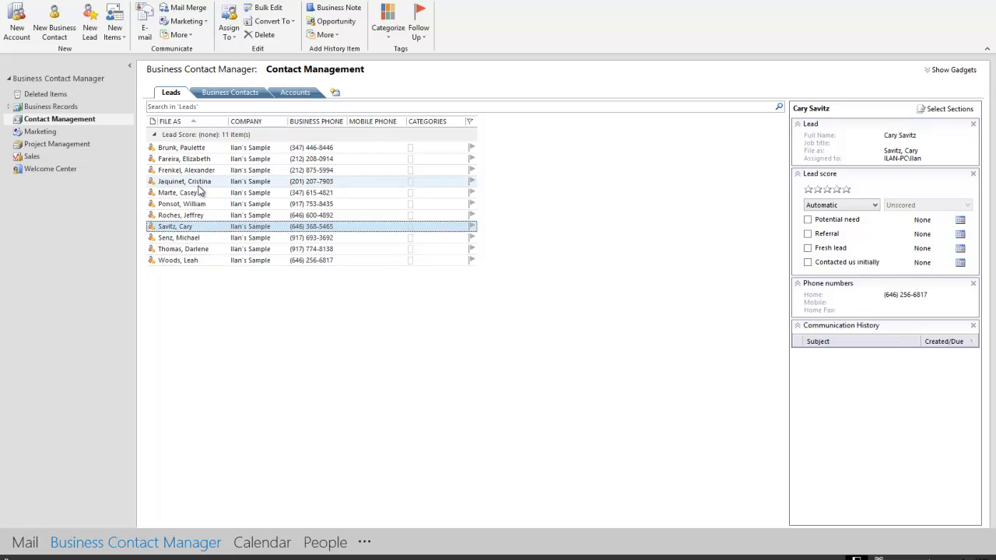
{"action": "left_click", "coordinate": [201, 159]}
{"action": "left_click", "coordinate": [202, 149]}
{"action": "left_click", "coordinate": [204, 170]}
{"action": "left_click", "coordinate": [203, 192]}
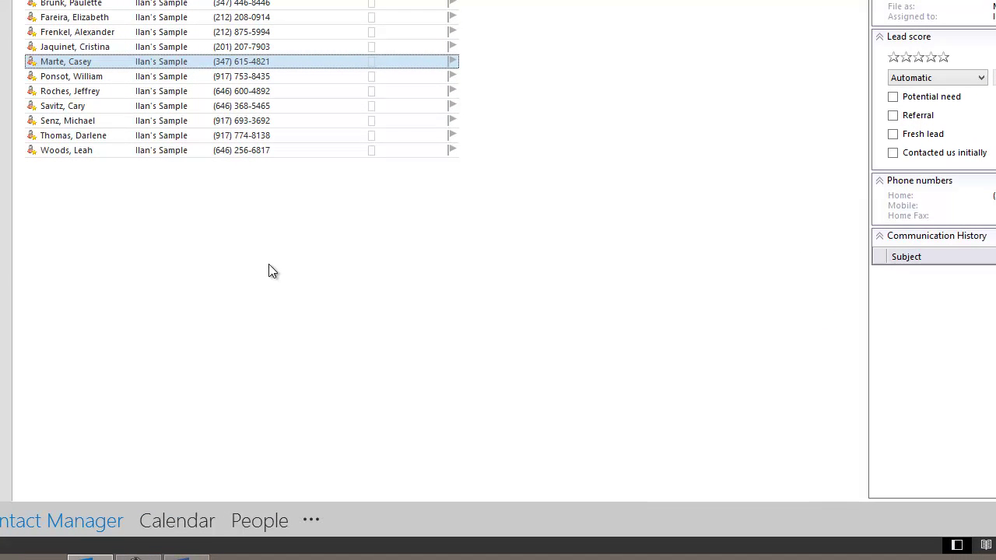
{"action": "left_click", "coordinate": [93, 136]}
{"action": "left_click", "coordinate": [88, 151]}
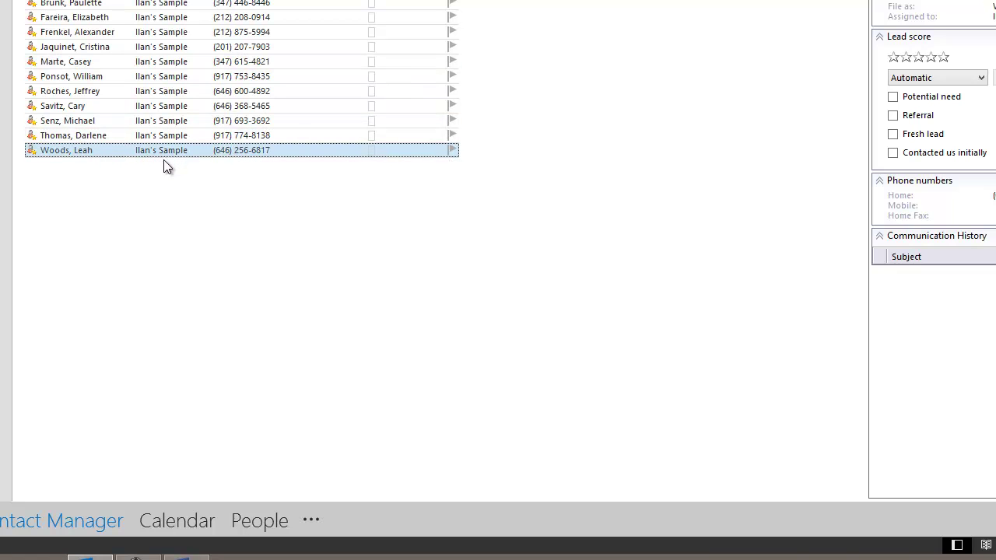
{"action": "left_click", "coordinate": [111, 62]}
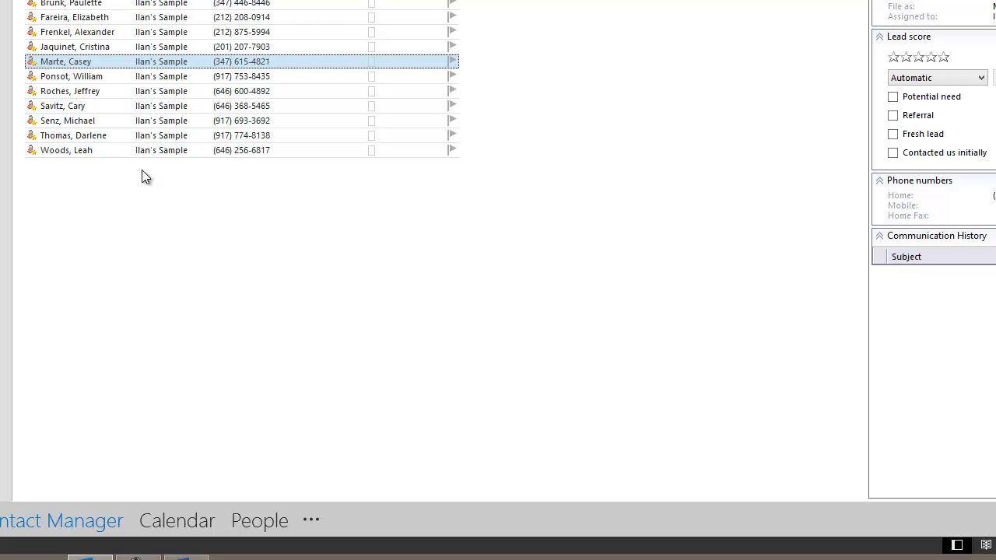
{"action": "left_click", "coordinate": [86, 136]}
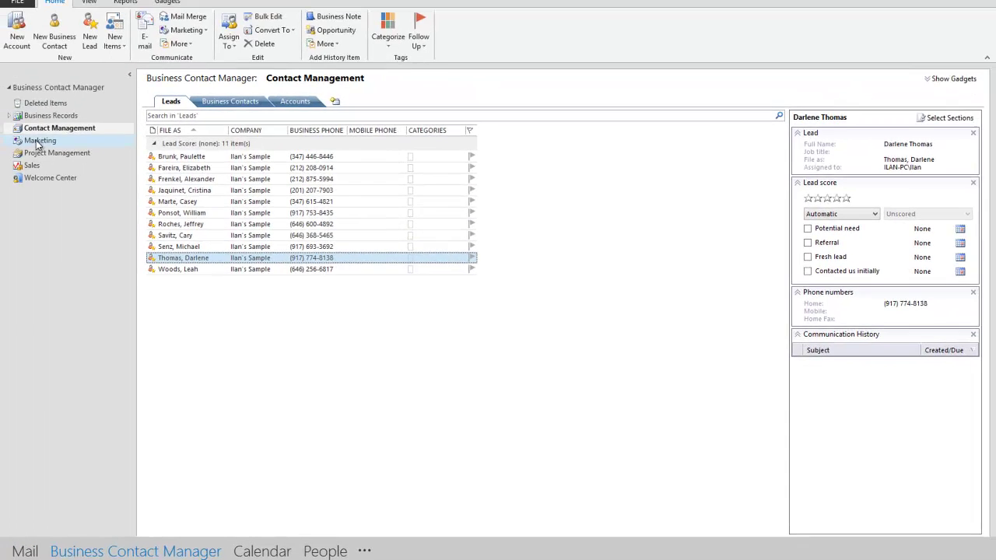
- Show the call lists in Marketing with the gadgets hidden, and start a new call list
{"action": "left_click", "coordinate": [41, 140]}
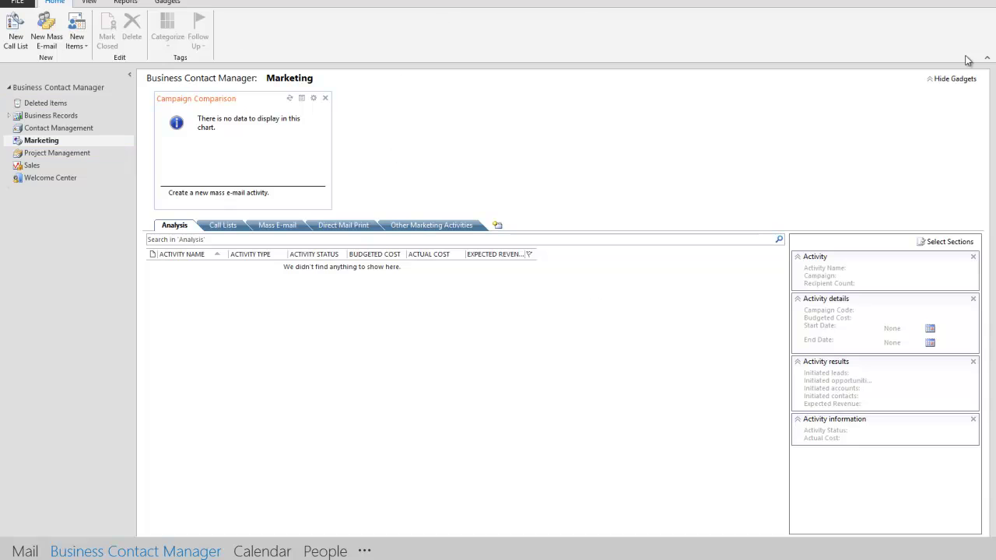
{"action": "left_click", "coordinate": [954, 83]}
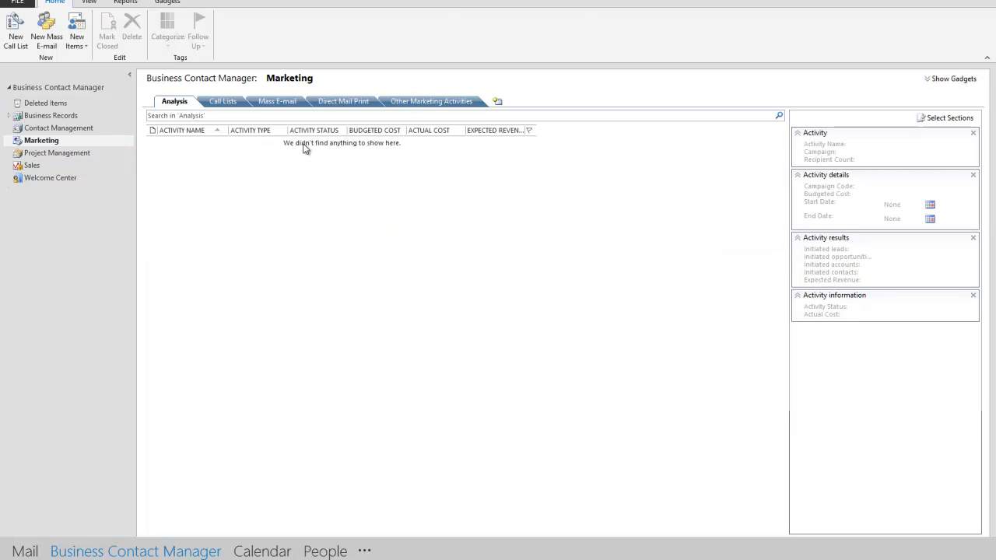
{"action": "left_click", "coordinate": [215, 100]}
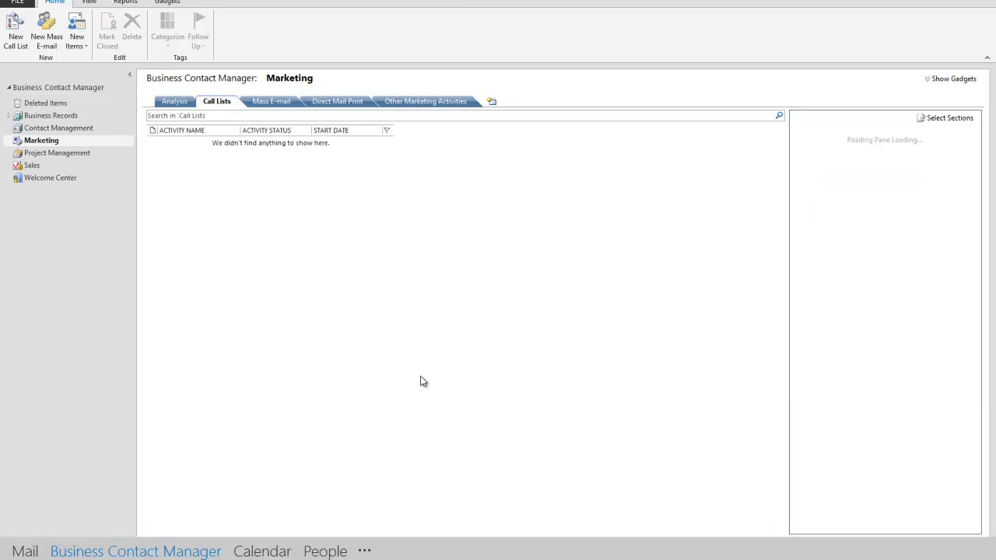
{"action": "right_click", "coordinate": [209, 186]}
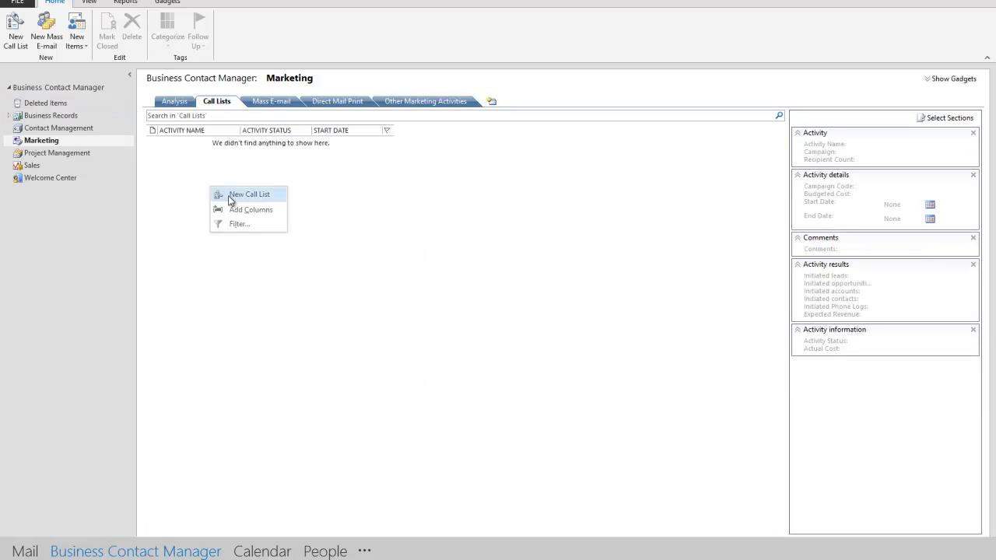
{"action": "left_click", "coordinate": [233, 196]}
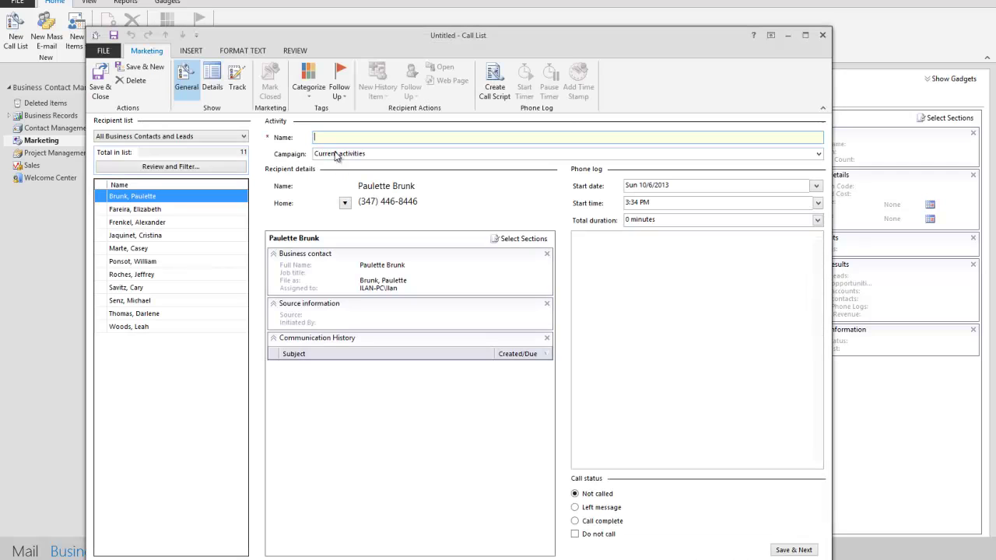
- Name the call list John's List and set its recipients to All Leads
{"action": "type", "text": "John's List"}
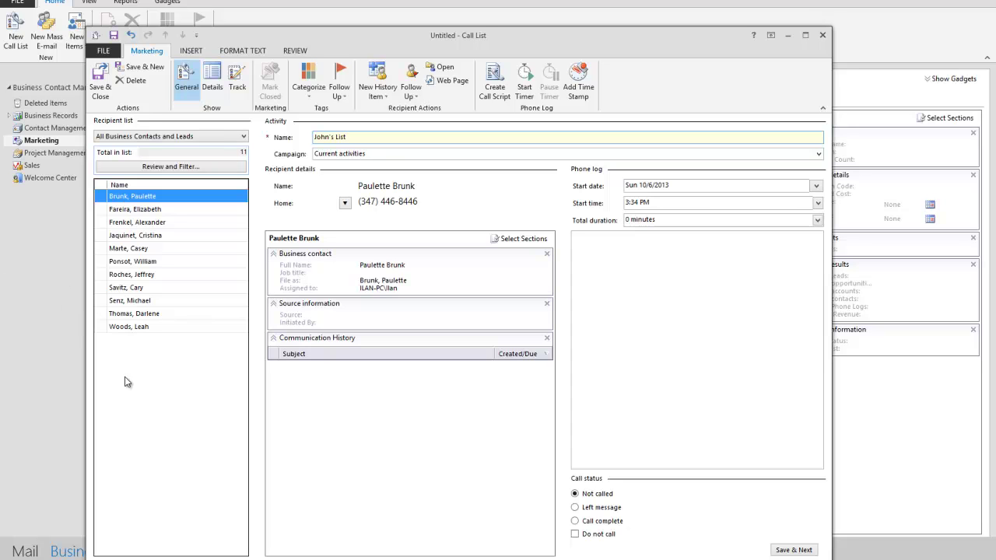
{"action": "left_click", "coordinate": [170, 137]}
{"action": "left_click", "coordinate": [129, 169]}
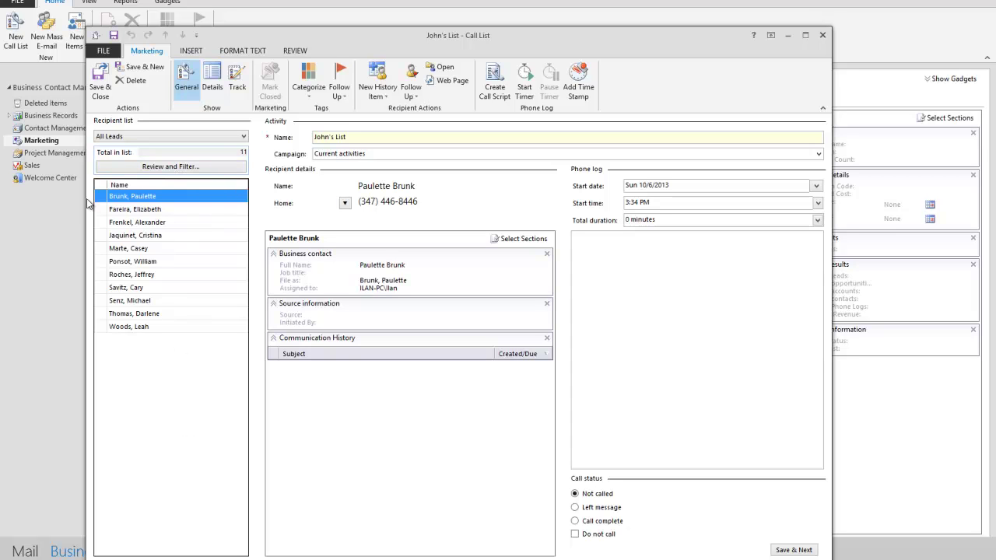
- Filter the call list's recipients with an advanced condition where Business State/Province equals NJ
{"action": "left_click", "coordinate": [171, 168]}
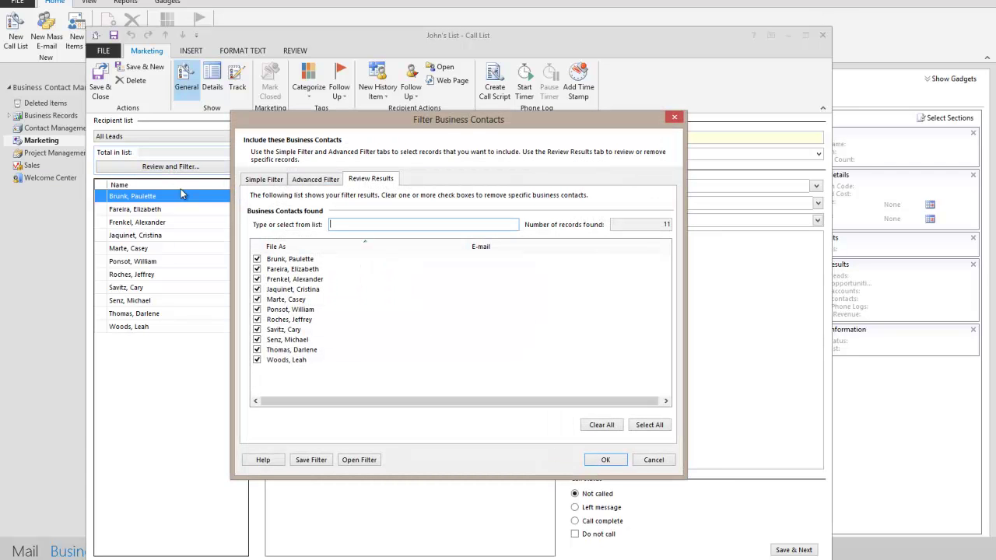
{"action": "left_click", "coordinate": [327, 180]}
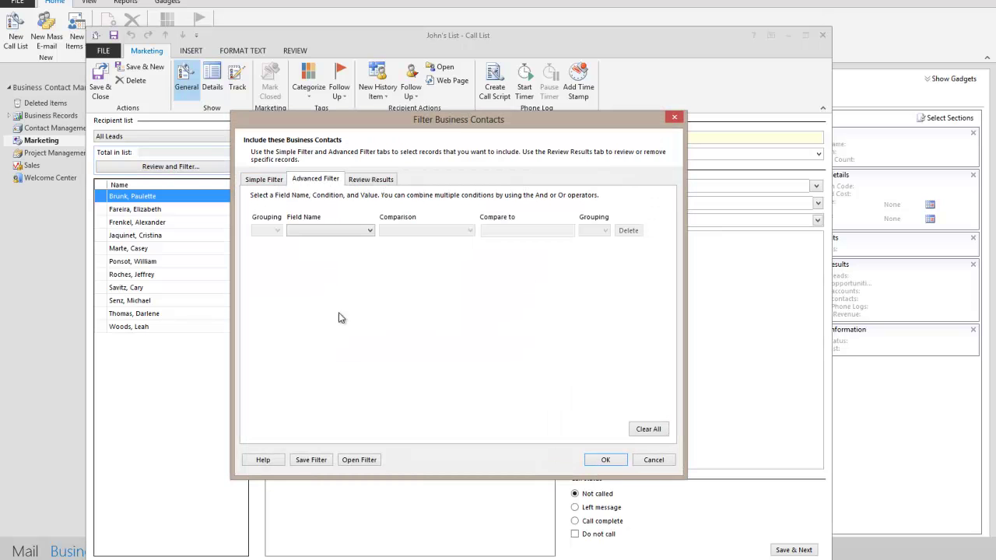
{"action": "left_click", "coordinate": [317, 231]}
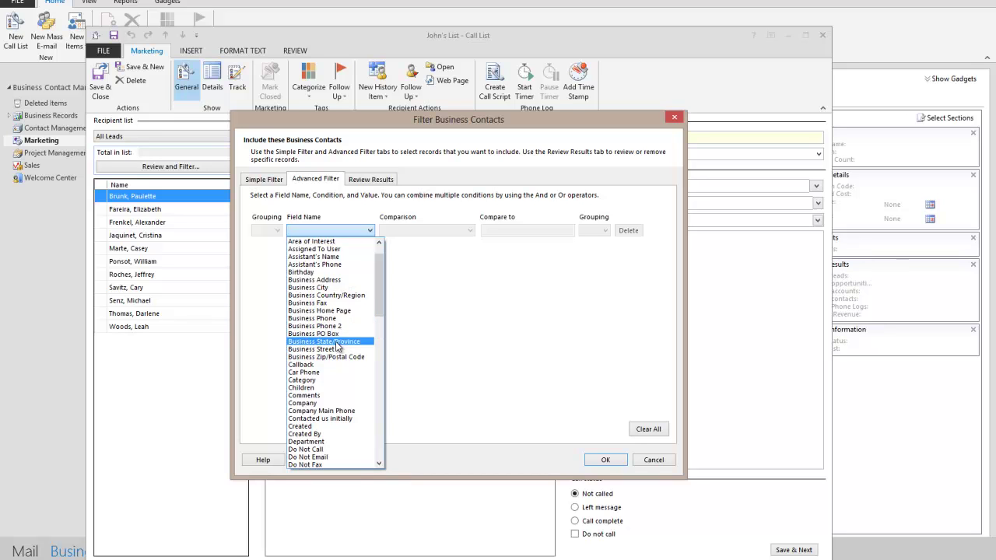
{"action": "left_click", "coordinate": [336, 342]}
{"action": "left_click", "coordinate": [444, 231]}
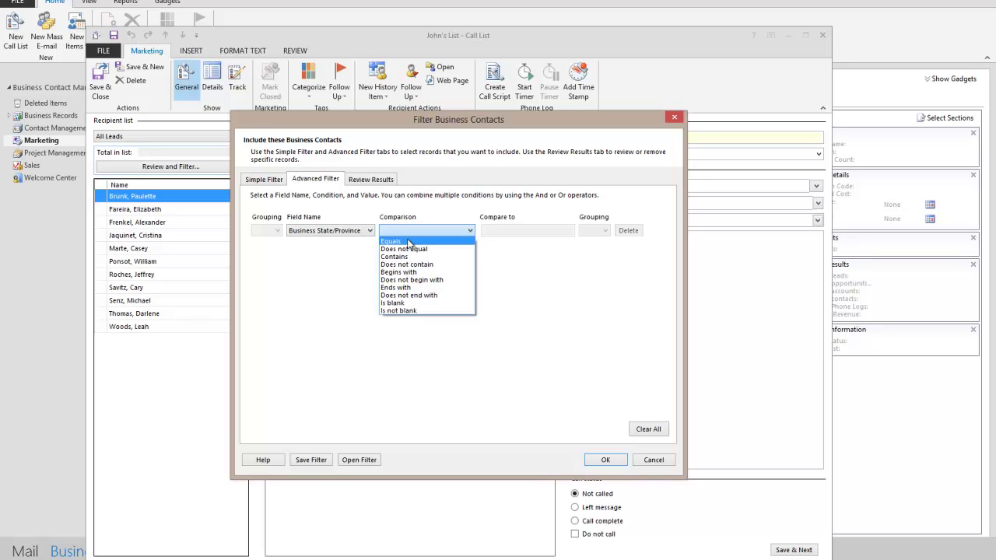
{"action": "left_click", "coordinate": [408, 242]}
{"action": "left_click", "coordinate": [536, 231]}
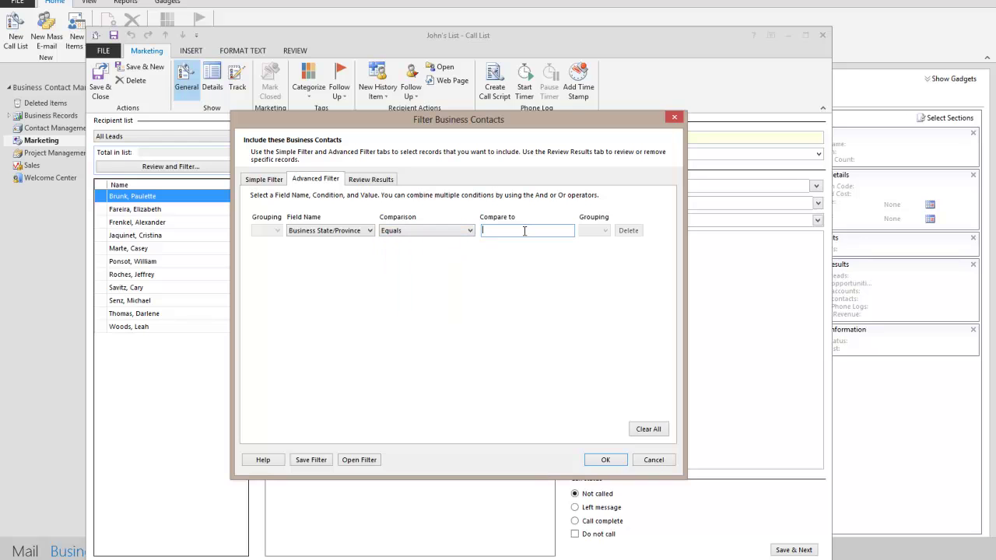
{"action": "type", "text": "NJ"}
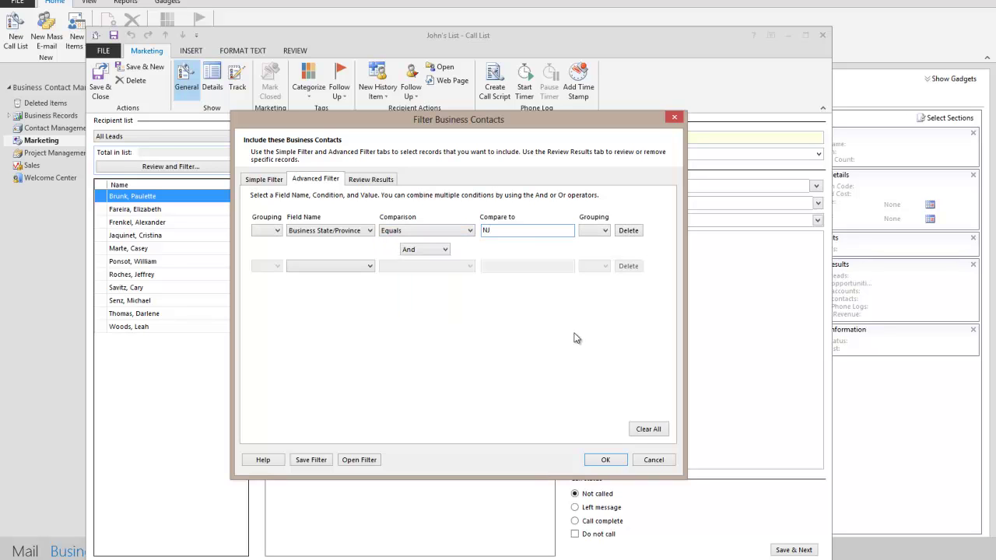
{"action": "left_click", "coordinate": [604, 460]}
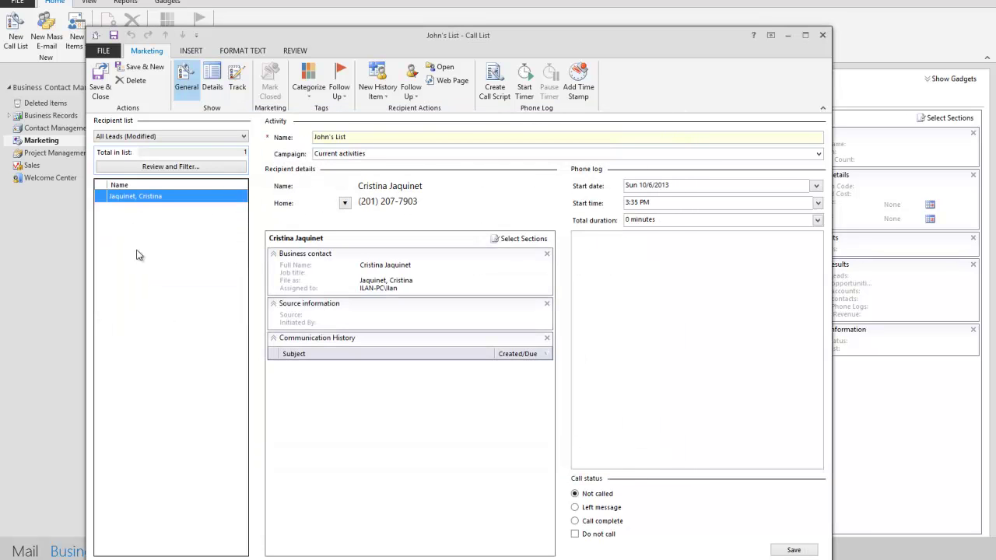
- Change the recipient filter's Business State/Province comparison value to NY and apply it
{"action": "left_click", "coordinate": [163, 168]}
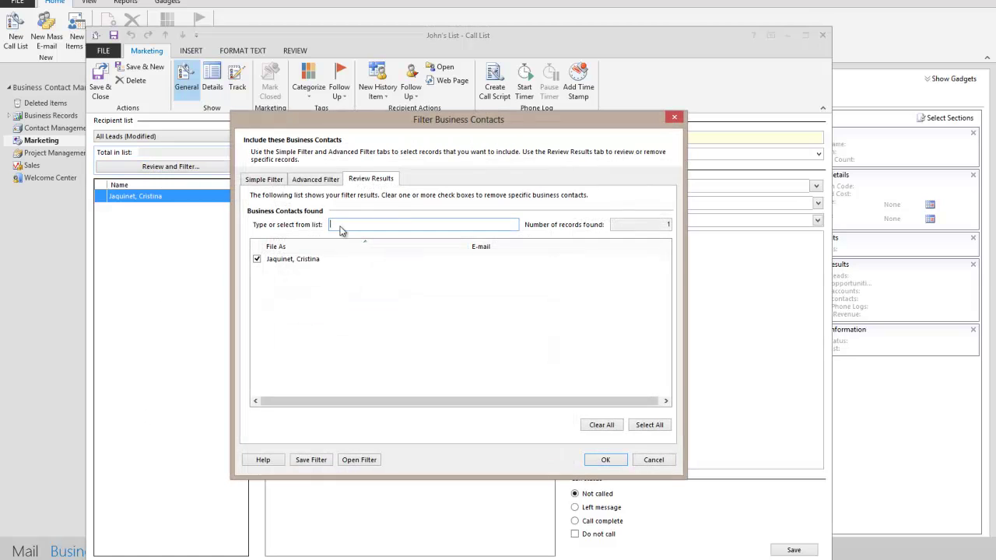
{"action": "left_click", "coordinate": [340, 180]}
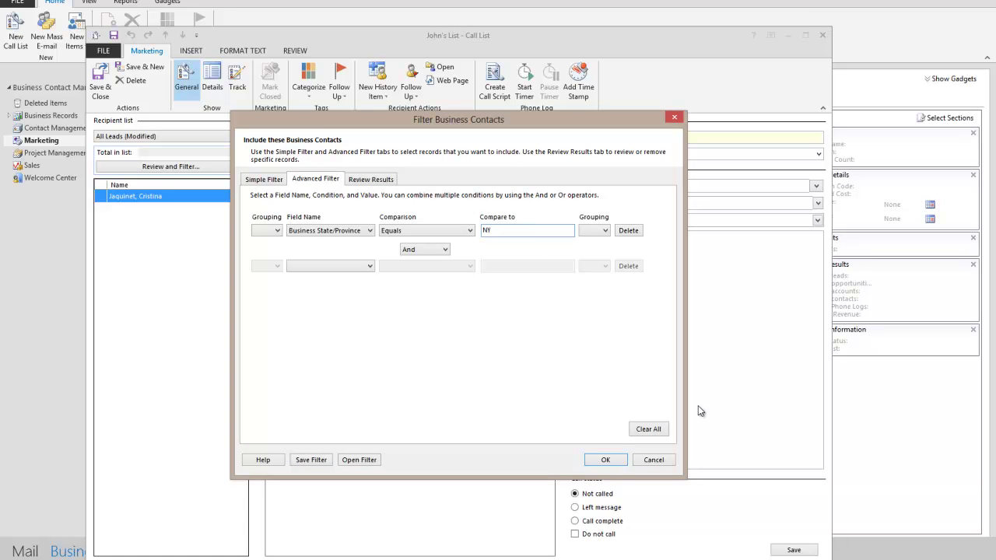
{"action": "left_click", "coordinate": [604, 461]}
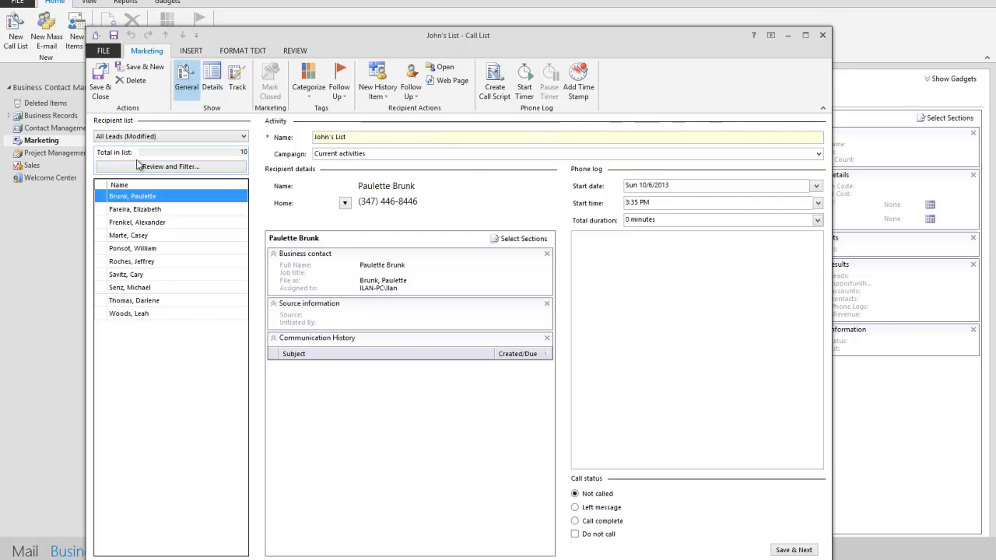
- Go through several recipients in the filtered call list, checking each one's contact details and phone number
{"action": "left_click", "coordinate": [145, 210]}
{"action": "left_click", "coordinate": [144, 222]}
{"action": "left_click", "coordinate": [143, 249]}
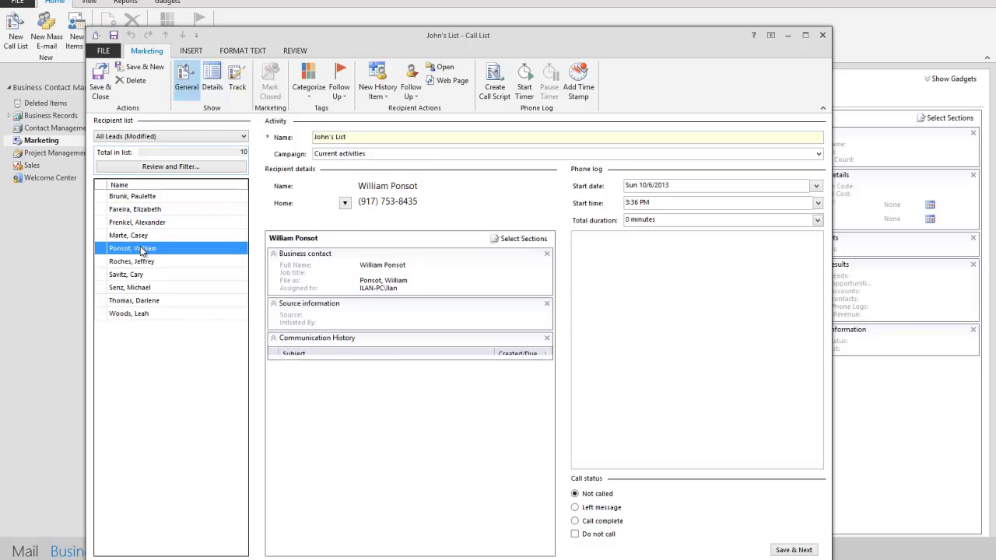
{"action": "left_click", "coordinate": [144, 197]}
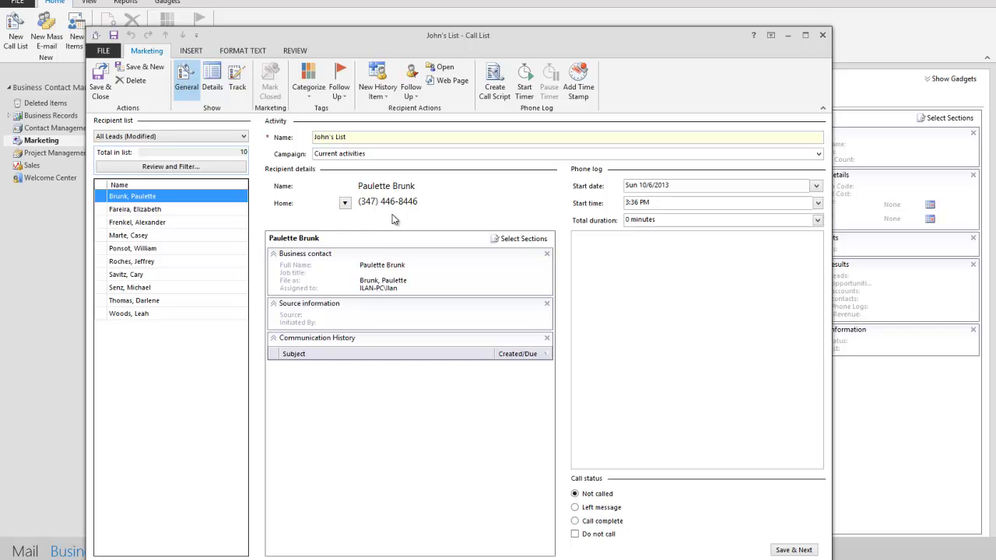
{"action": "left_click", "coordinate": [100, 210]}
{"action": "left_click", "coordinate": [109, 248]}
{"action": "left_click", "coordinate": [108, 287]}
{"action": "left_click", "coordinate": [137, 197]}
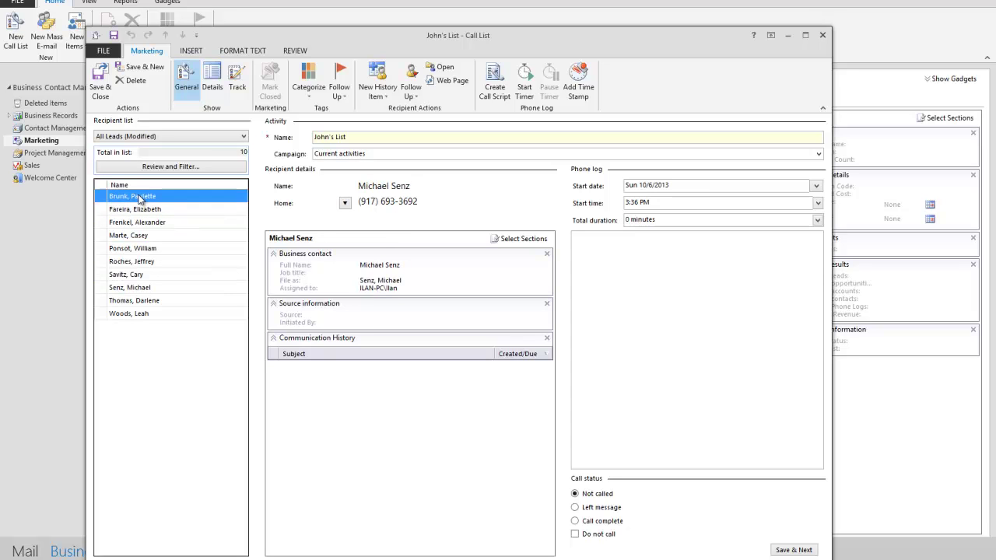
- Save and close the call list, and view it in the marketing analysis listing
{"action": "left_click", "coordinate": [93, 76]}
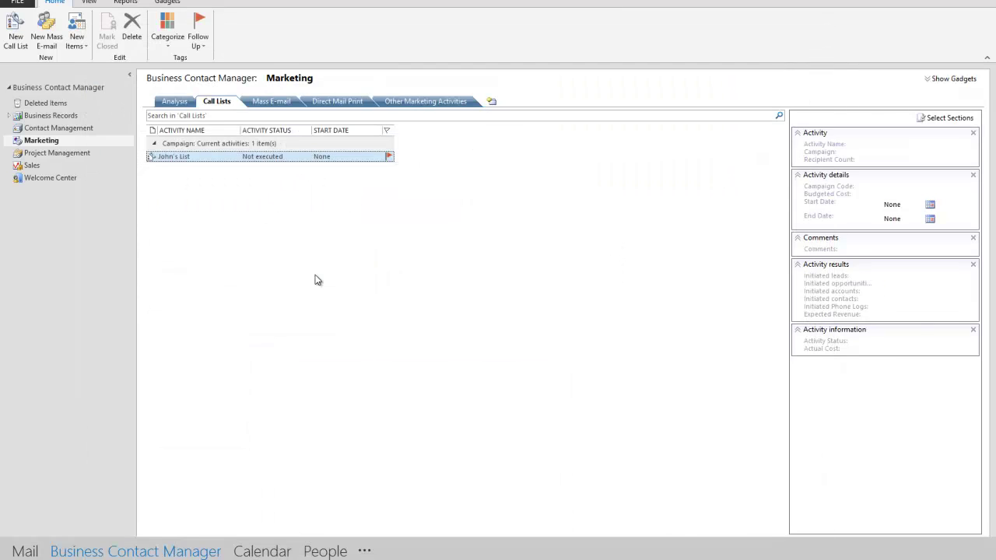
{"action": "left_click", "coordinate": [178, 102]}
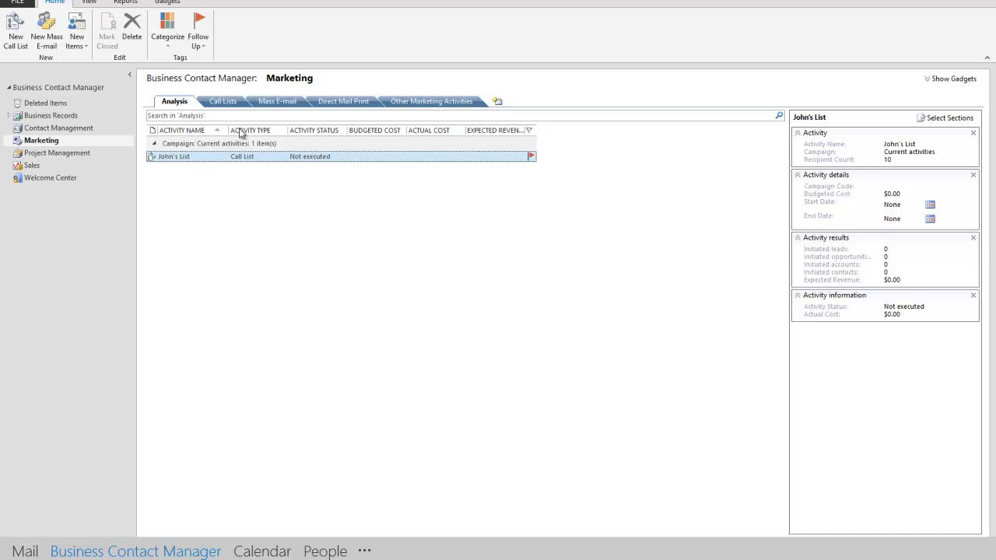
- Open the saved call list from the call lists view and check several recipients' contact details, ending on the first recipient
{"action": "left_click", "coordinate": [224, 102]}
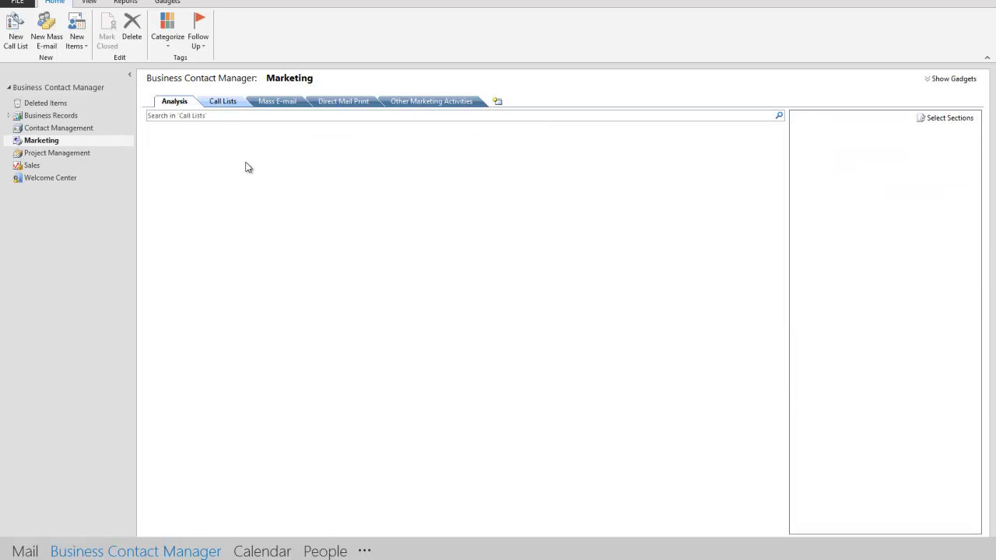
{"action": "double_click", "coordinate": [185, 159]}
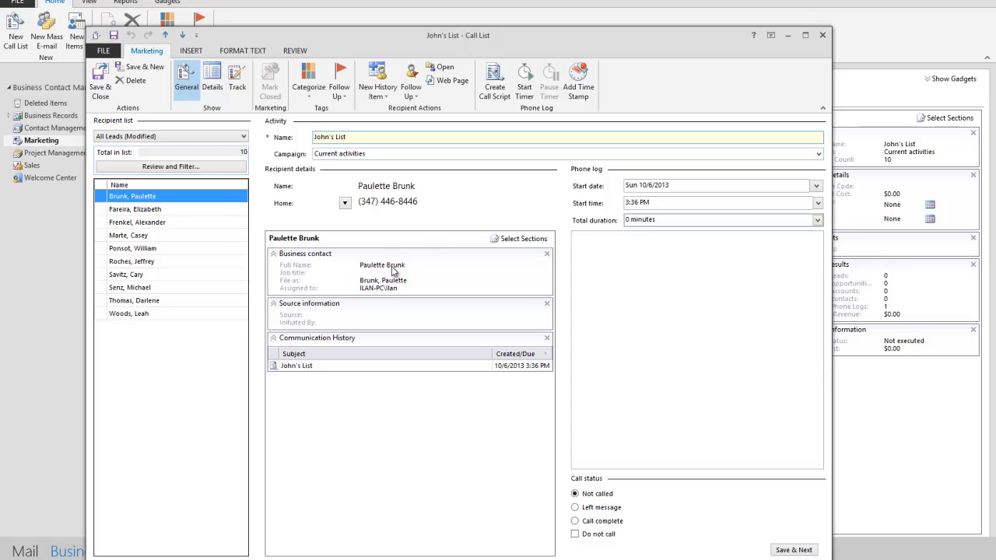
{"action": "left_click", "coordinate": [158, 278]}
{"action": "left_click", "coordinate": [159, 236]}
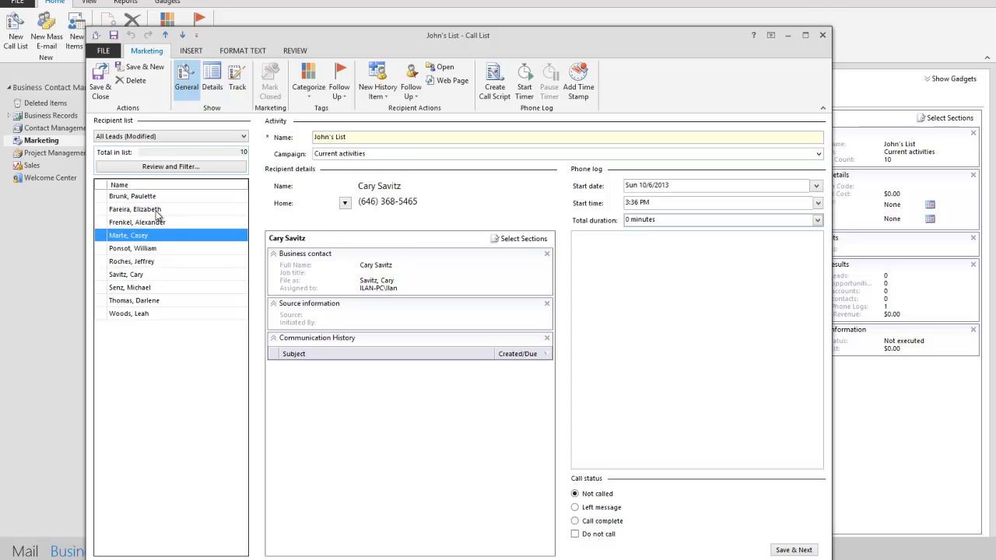
{"action": "left_click", "coordinate": [154, 198]}
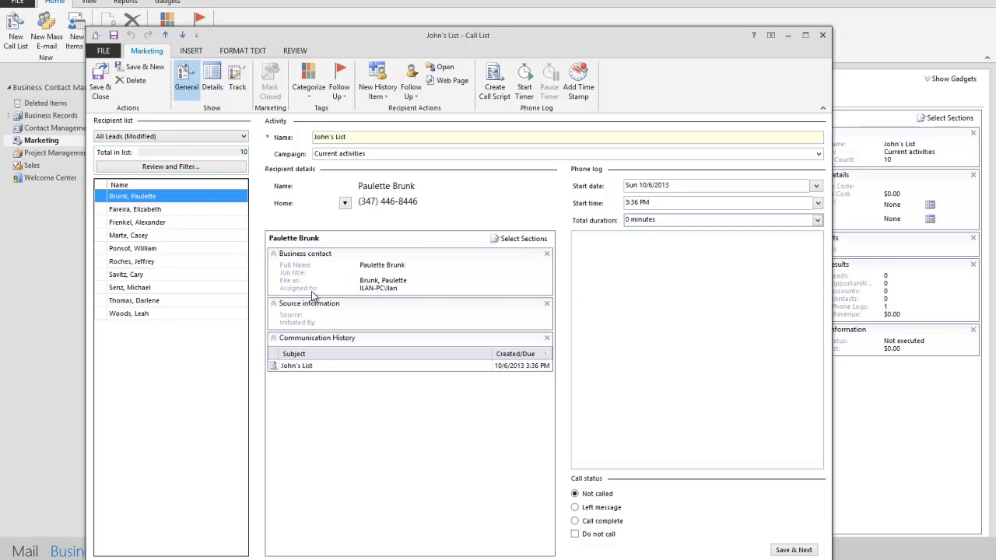
- Log the first recipient's timed call as Call complete with the note "Notes blah blah blah blah", and save the second recipient's as Left message
{"action": "left_click", "coordinate": [523, 91]}
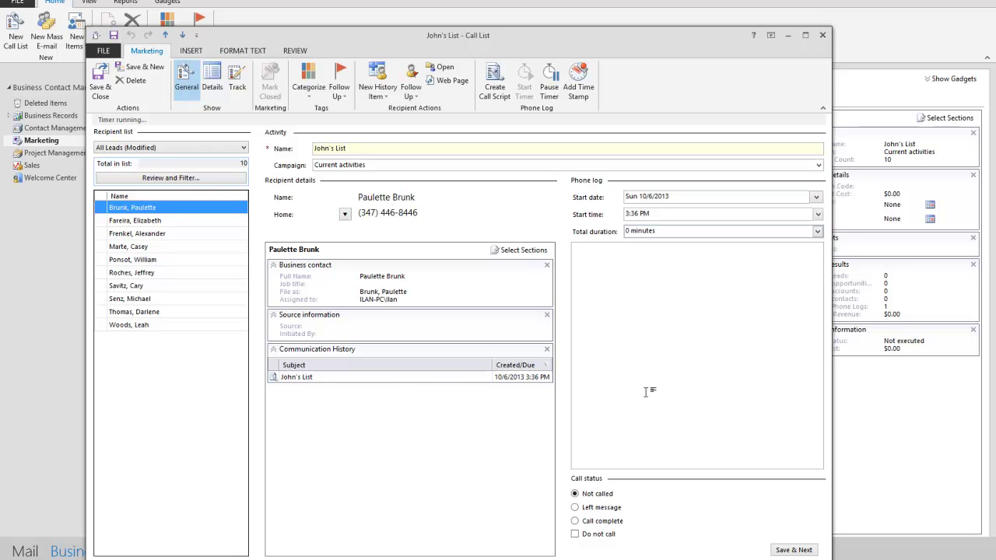
{"action": "left_click", "coordinate": [608, 373]}
{"action": "left_click", "coordinate": [606, 522]}
{"action": "left_click", "coordinate": [585, 259]}
{"action": "type", "text": "Notes blah blah blah blah"}
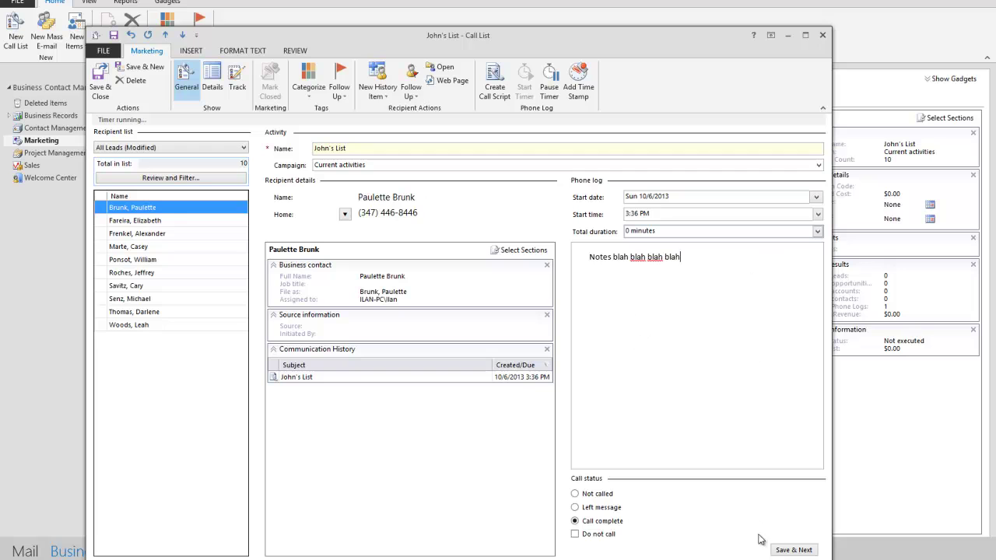
{"action": "left_click", "coordinate": [781, 551]}
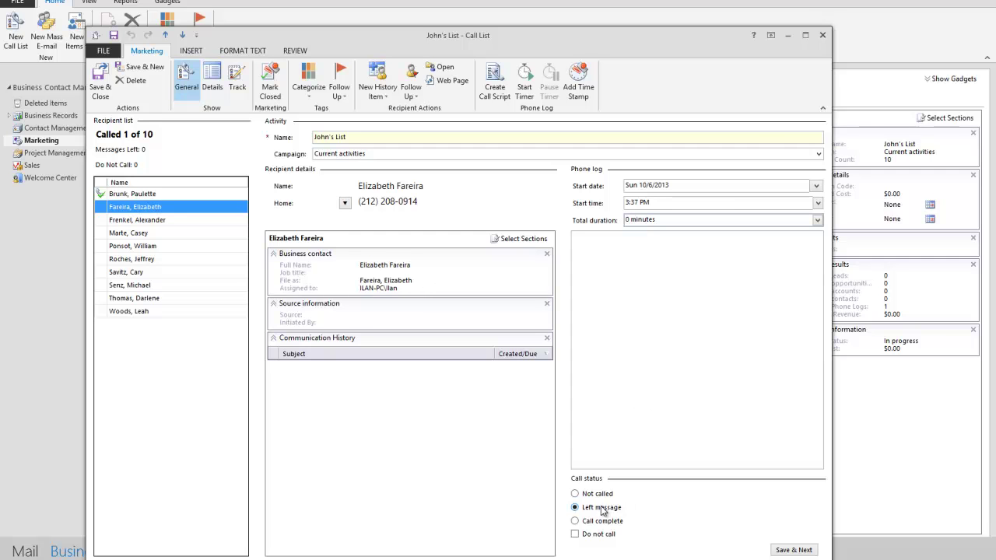
{"action": "left_click", "coordinate": [794, 550]}
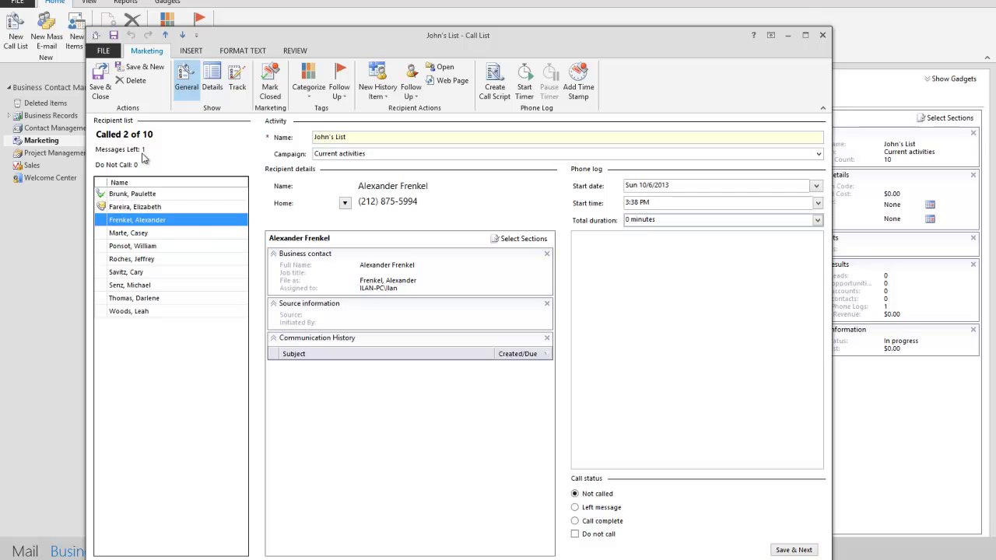
- Compare the saved phone logs and call statuses of the first two recipients, leaving without saving further changes
{"action": "left_click", "coordinate": [151, 207]}
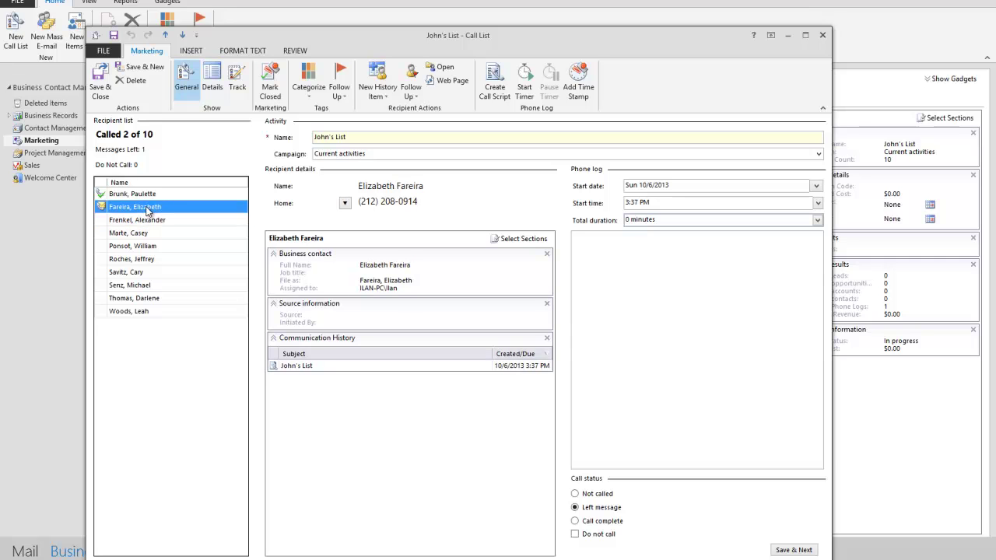
{"action": "left_click", "coordinate": [155, 196]}
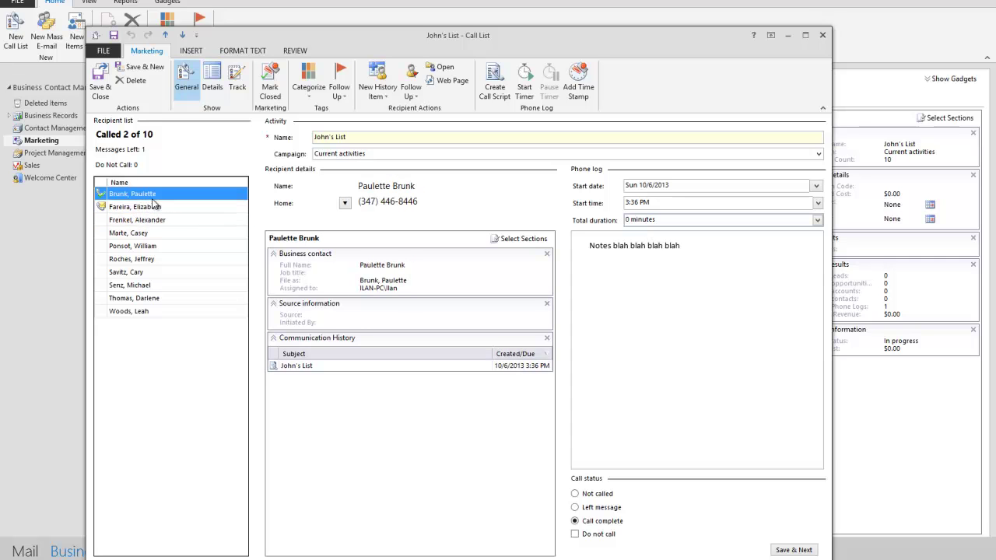
{"action": "left_click", "coordinate": [148, 208]}
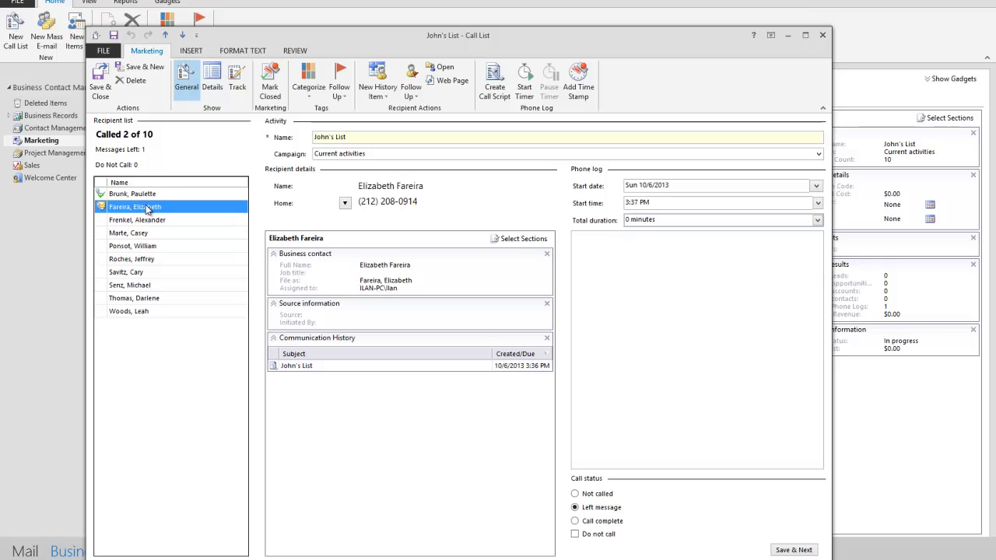
{"action": "left_click", "coordinate": [156, 196]}
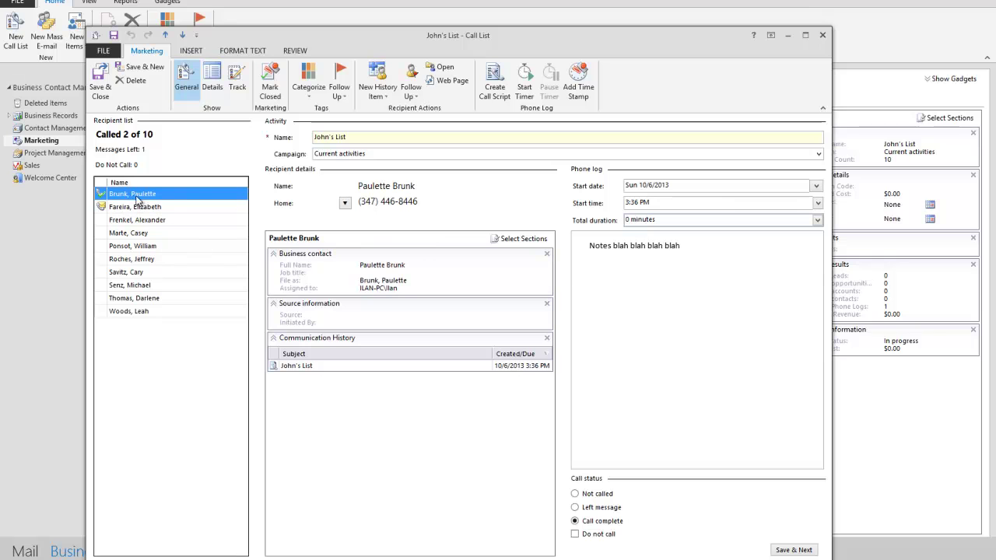
{"action": "left_click_drag", "start_coordinate": [684, 246], "coordinate": [532, 255]}
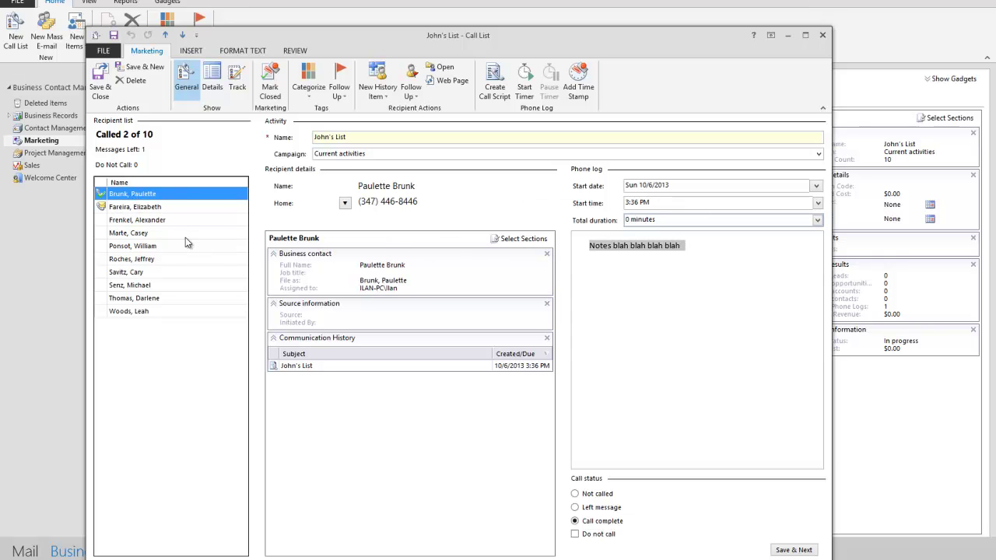
{"action": "left_click", "coordinate": [156, 207]}
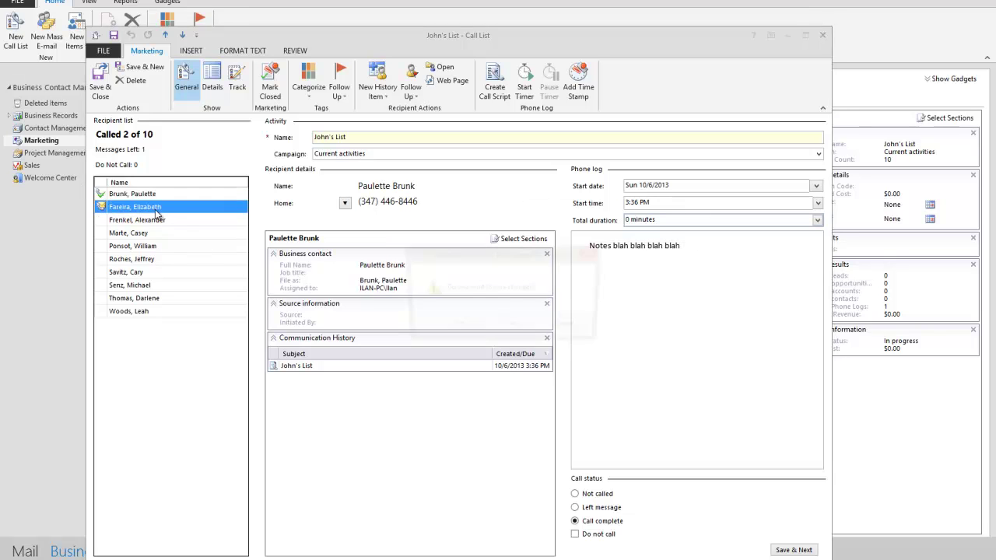
{"action": "left_click", "coordinate": [569, 328]}
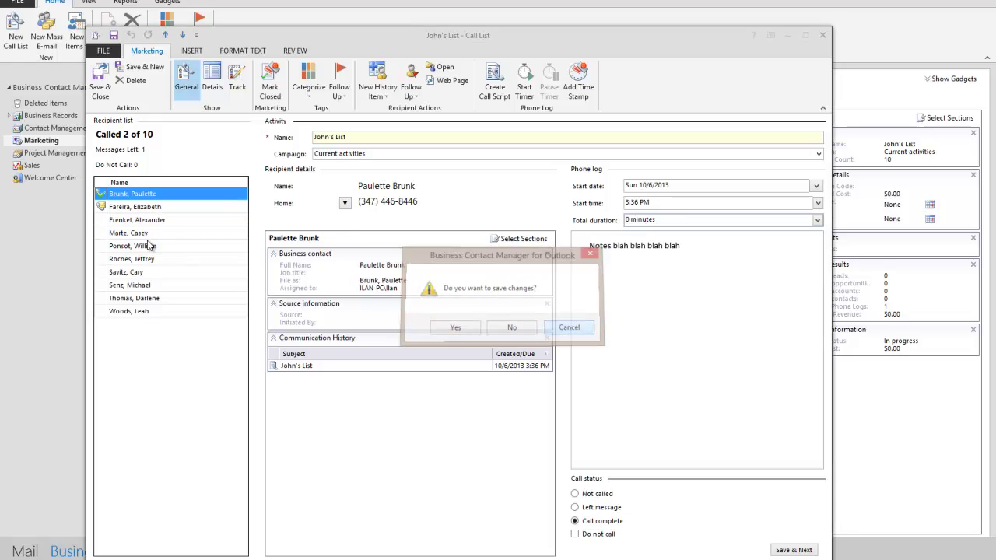
{"action": "left_click", "coordinate": [139, 207]}
{"action": "left_click", "coordinate": [512, 328]}
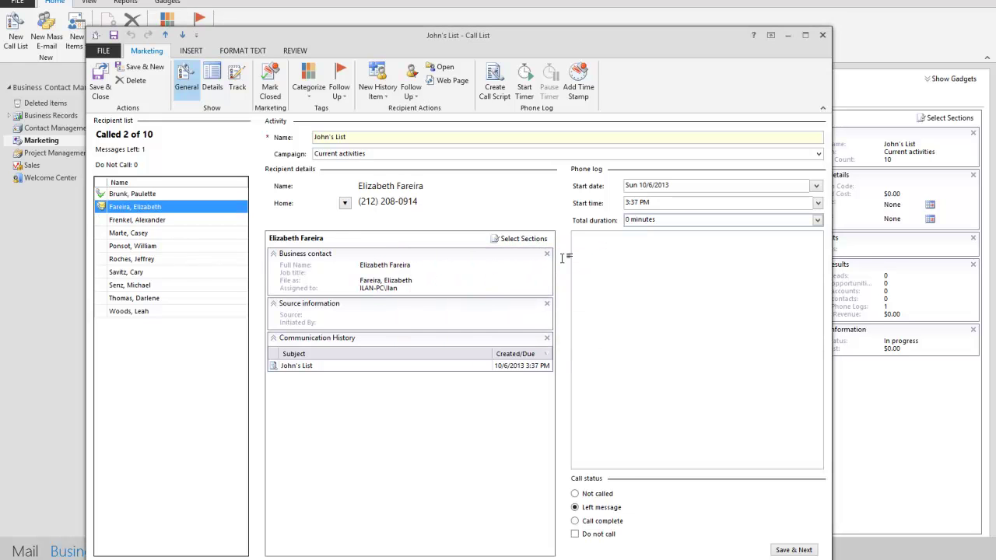
- Save the third recipient's call as Call complete with the note "Is interested, follow up some time later tomorrow." and a follow-up flag for tomorrow
{"action": "left_click", "coordinate": [159, 221]}
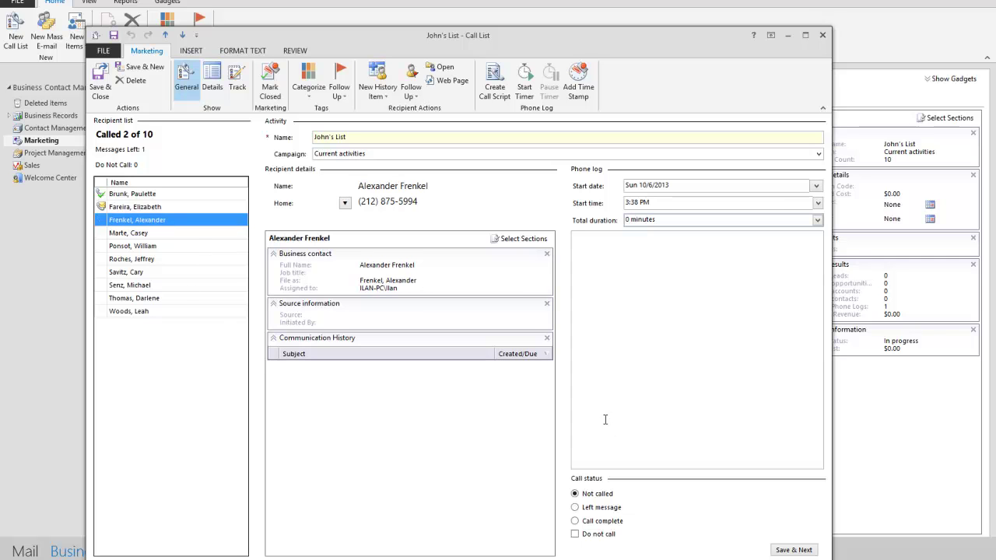
{"action": "left_click", "coordinate": [657, 316]}
{"action": "type", "text": "Is interested, follow up some time"}
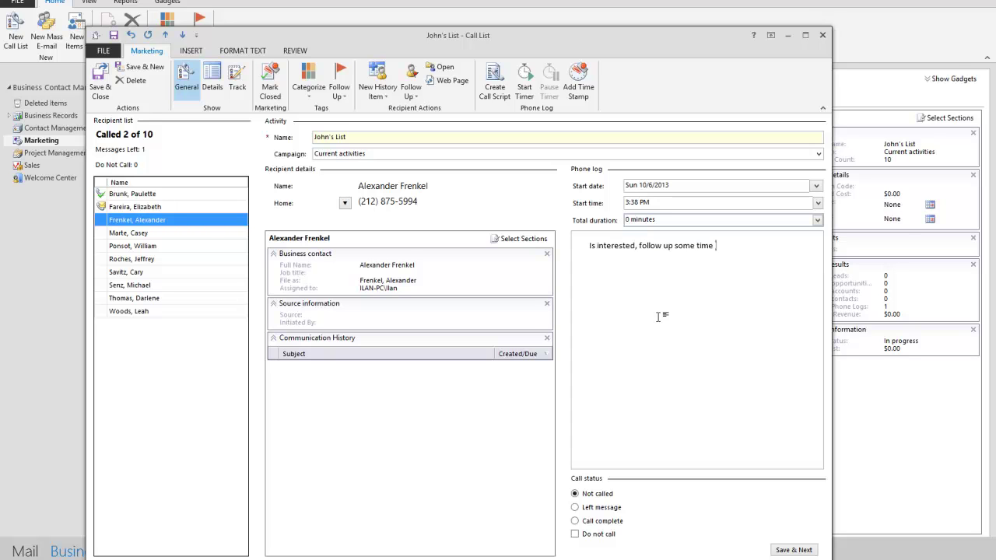
{"action": "type", "text": " later tomorrow."}
{"action": "left_click", "coordinate": [344, 81]}
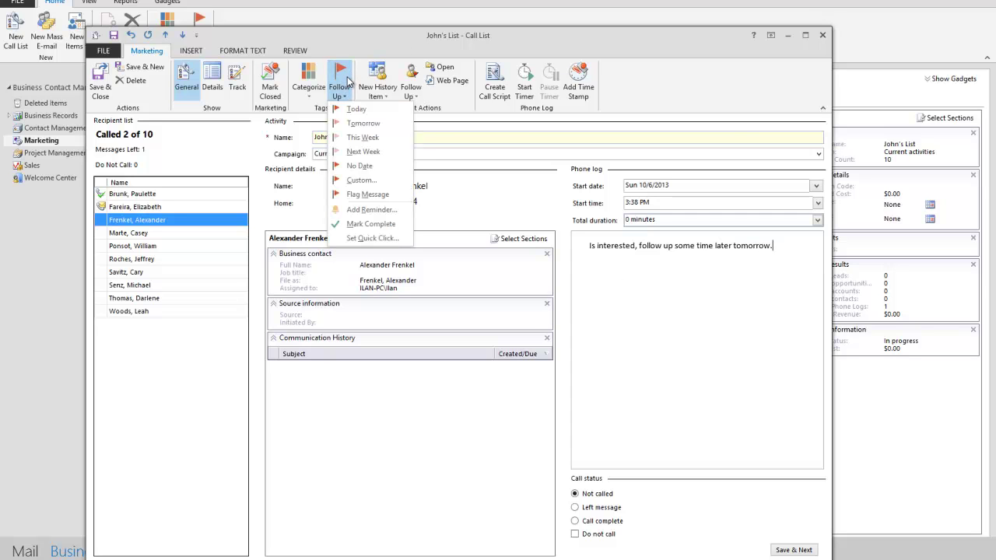
{"action": "left_click", "coordinate": [359, 123]}
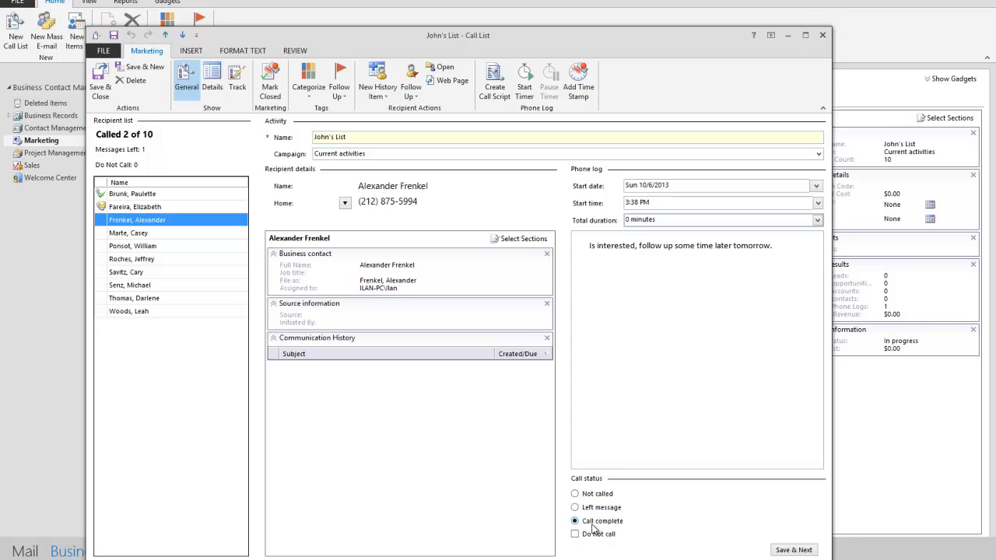
{"action": "left_click", "coordinate": [803, 551]}
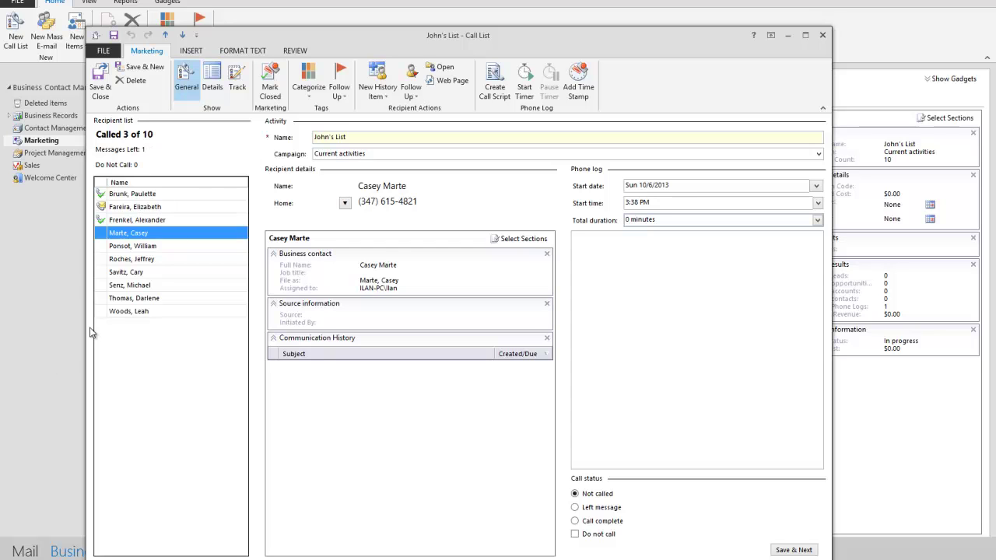
- Save and close the call list, and reopen it from the marketing analysis listing
{"action": "left_click", "coordinate": [99, 82]}
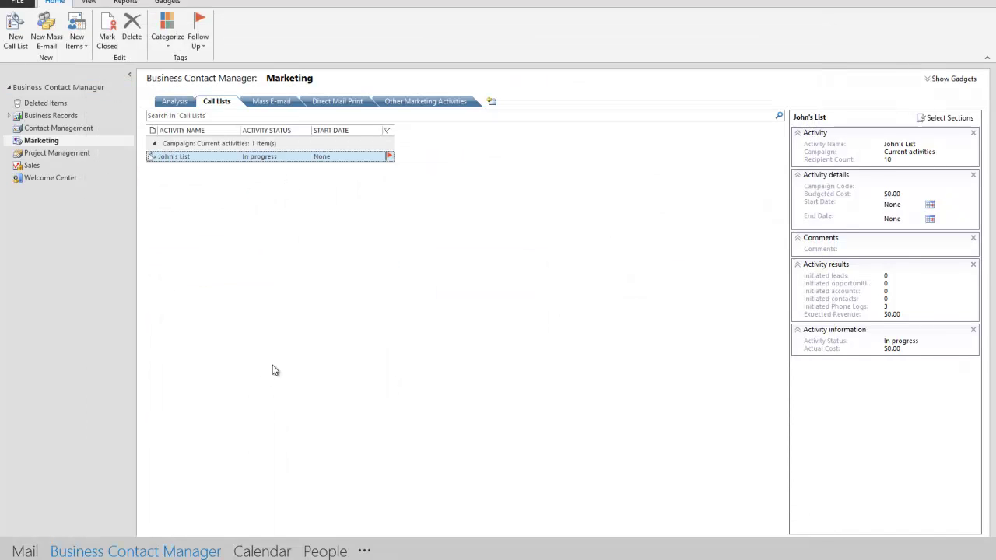
{"action": "left_click", "coordinate": [176, 102]}
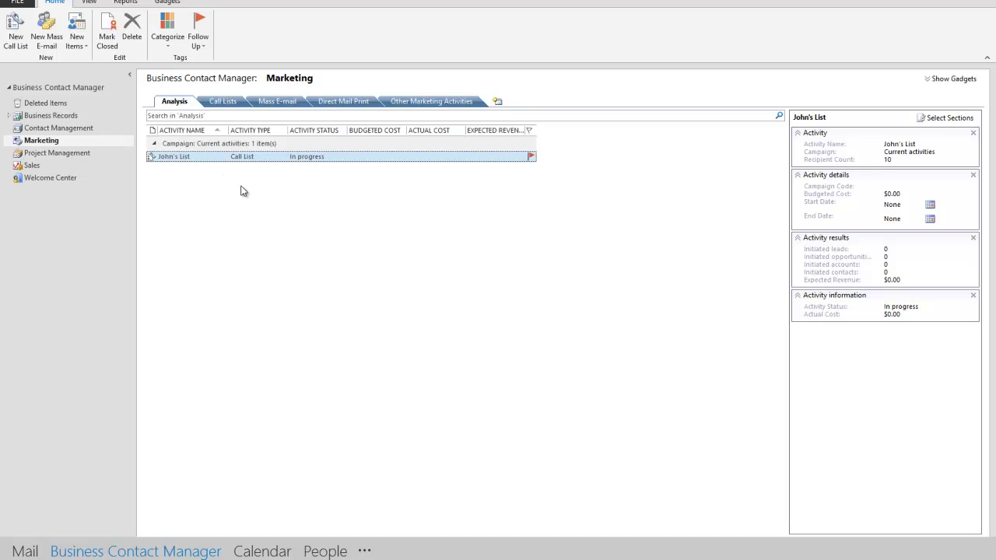
{"action": "double_click", "coordinate": [289, 159]}
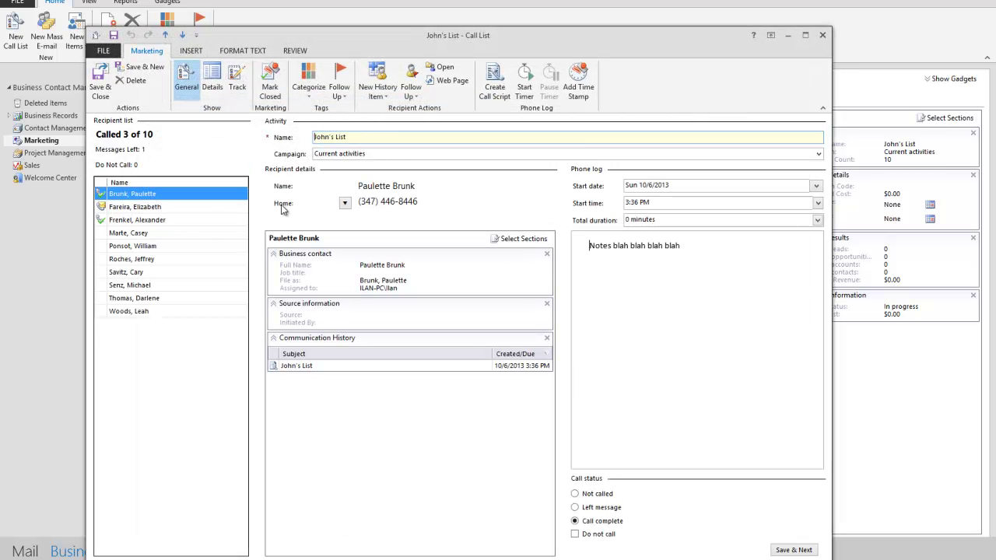
- Go through the first four recipients in the reopened call list, checking their call statuses and phone logs
{"action": "left_click", "coordinate": [141, 208]}
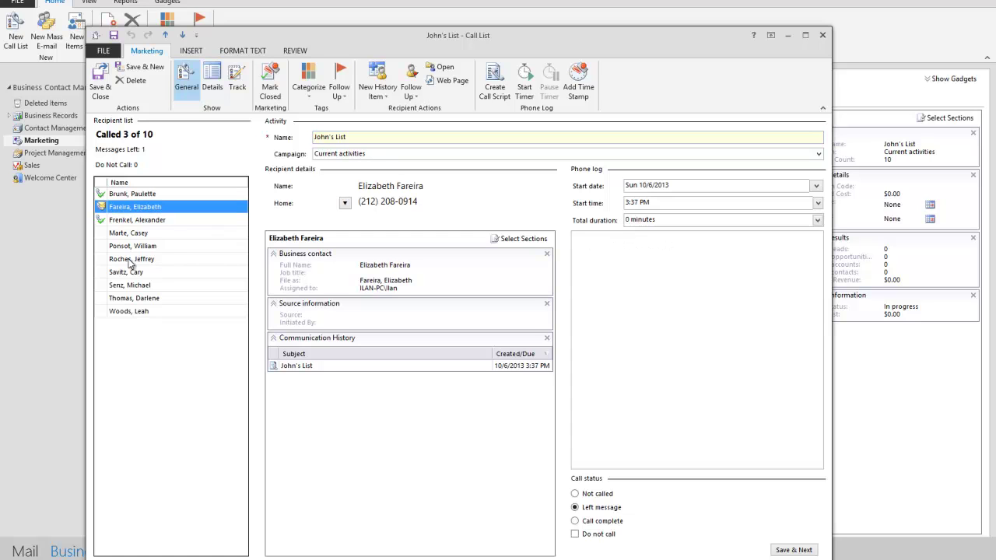
{"action": "left_click", "coordinate": [151, 233]}
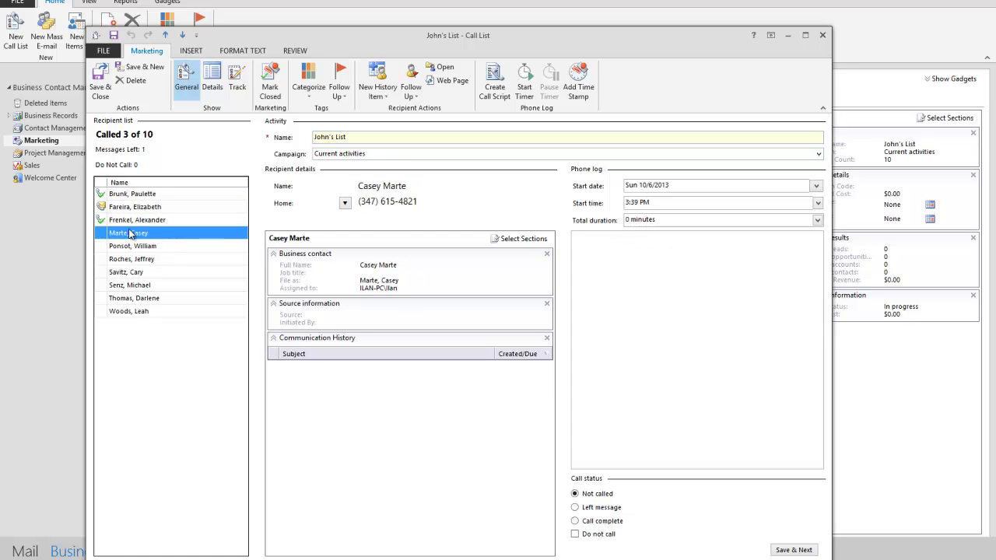
{"action": "left_click", "coordinate": [155, 207]}
{"action": "left_click", "coordinate": [160, 220]}
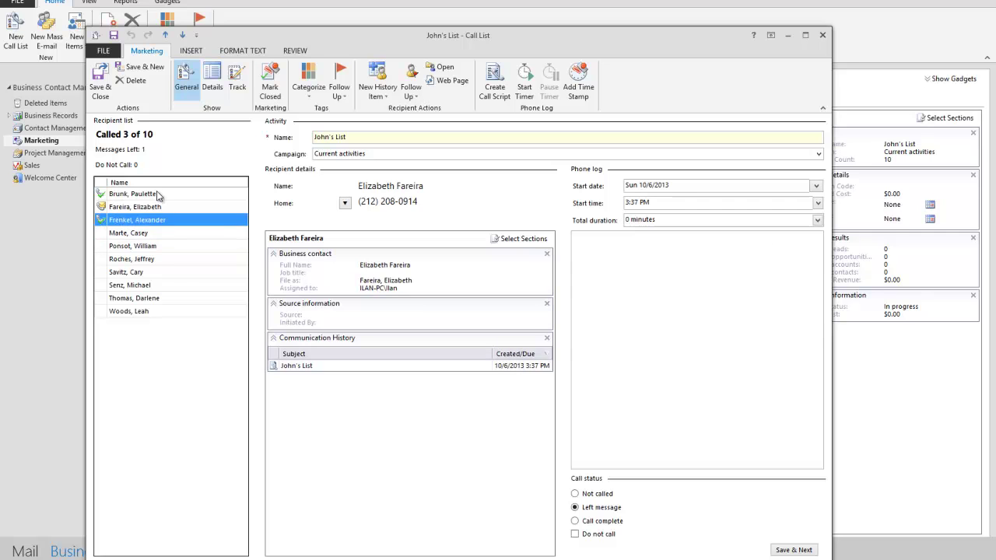
{"action": "left_click", "coordinate": [157, 193]}
- Set the fourth and fifth recipients' call status to Call complete and save each one
{"action": "left_click", "coordinate": [155, 235]}
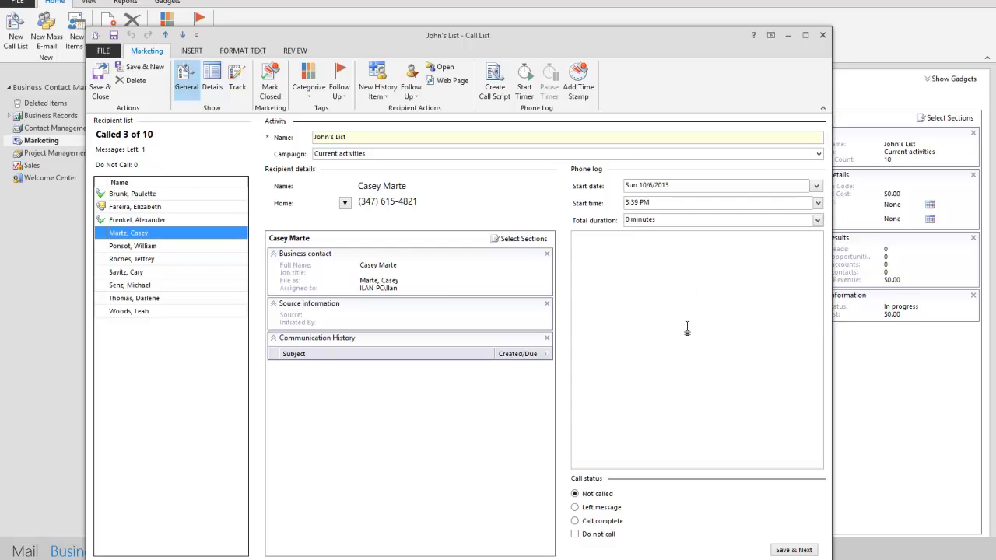
{"action": "left_click", "coordinate": [607, 524]}
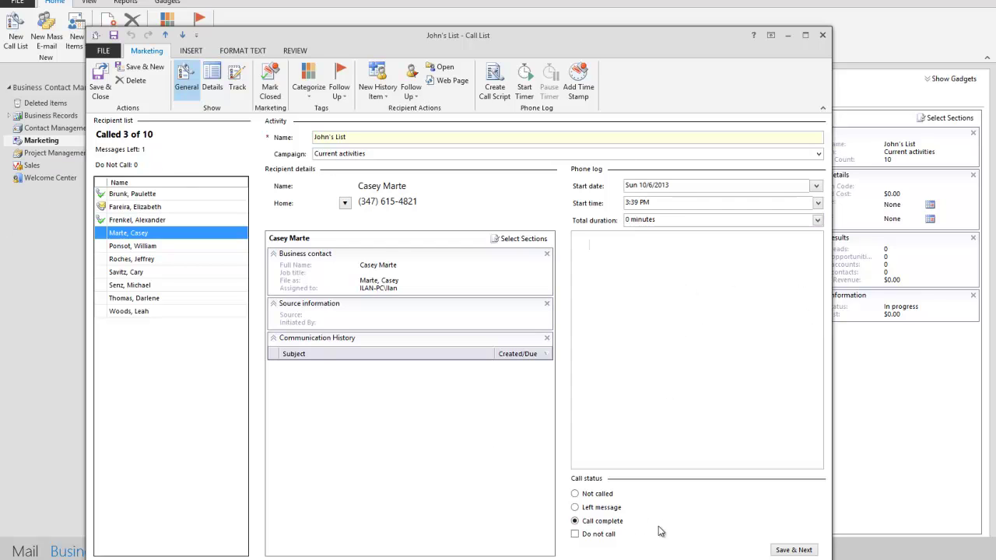
{"action": "left_click", "coordinate": [793, 550]}
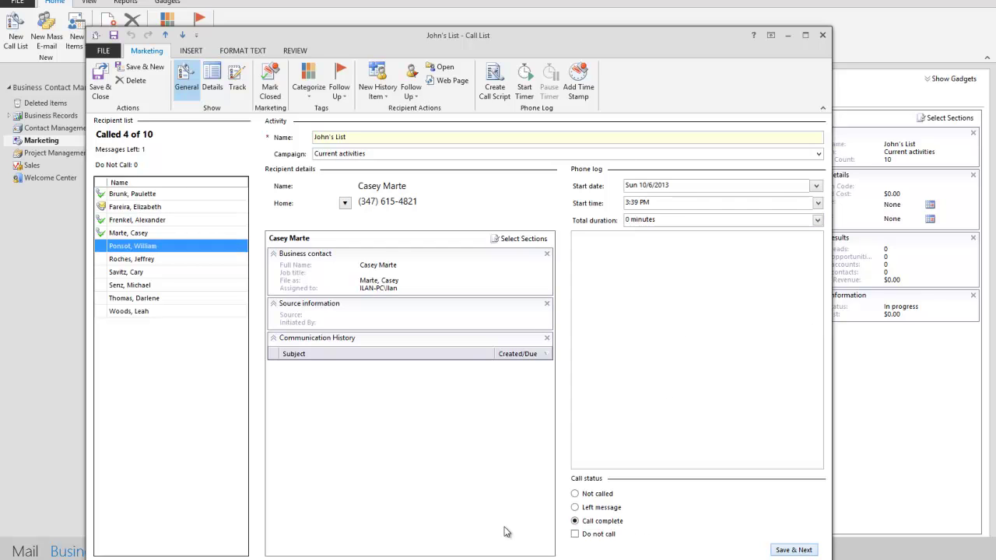
{"action": "left_click", "coordinate": [810, 551]}
- Set the sixth, seventh and eighth recipients' call status to Left message and save each one
{"action": "left_click", "coordinate": [575, 508]}
{"action": "left_click", "coordinate": [789, 549]}
{"action": "left_click", "coordinate": [797, 549]}
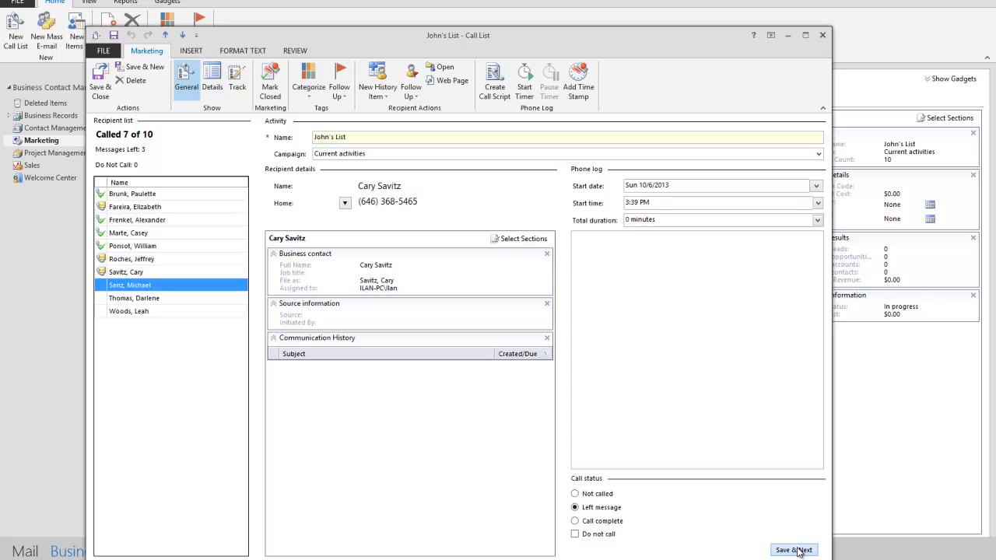
{"action": "left_click", "coordinate": [585, 512]}
{"action": "left_click", "coordinate": [792, 553]}
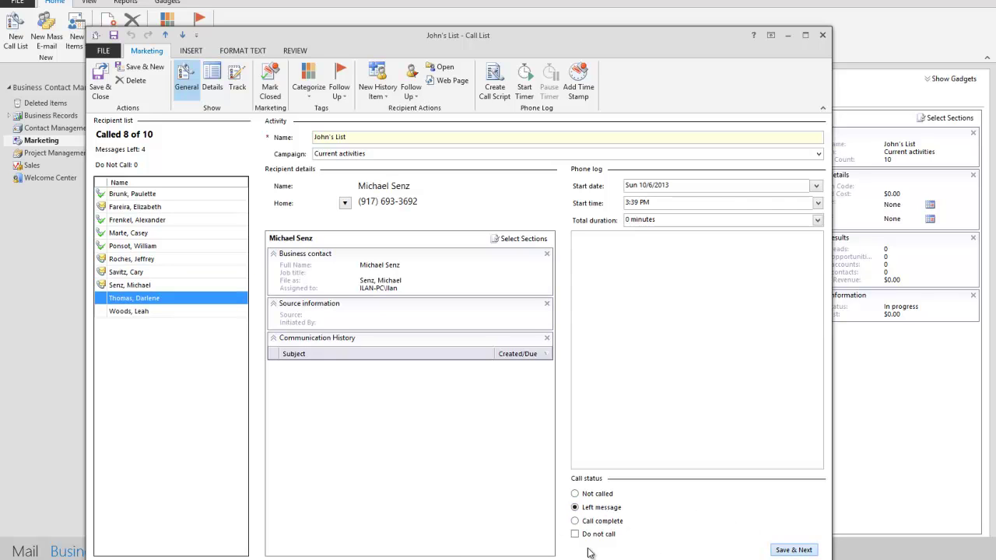
- Set the last two recipients' call status to Call complete and save them
{"action": "left_click", "coordinate": [595, 523]}
{"action": "left_click", "coordinate": [795, 552]}
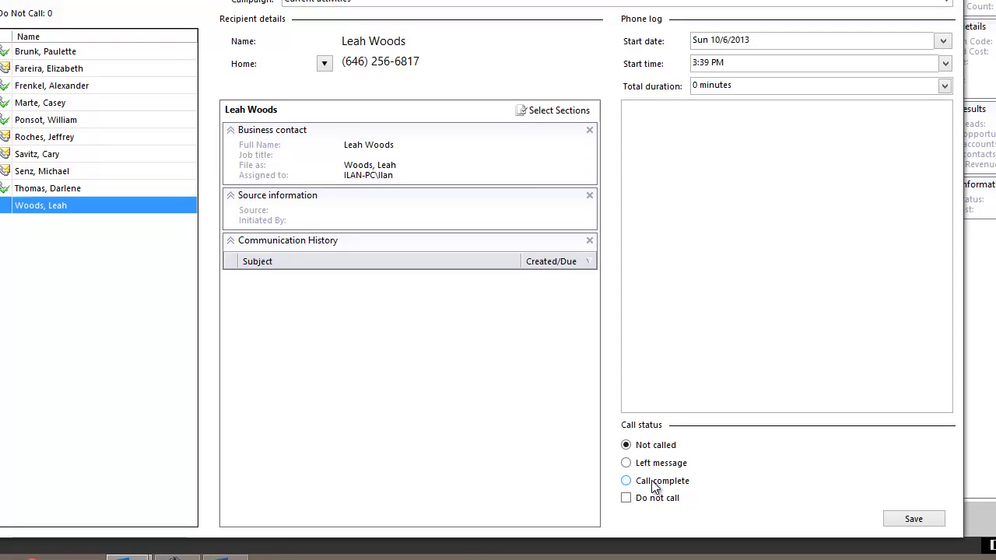
{"action": "left_click", "coordinate": [601, 521]}
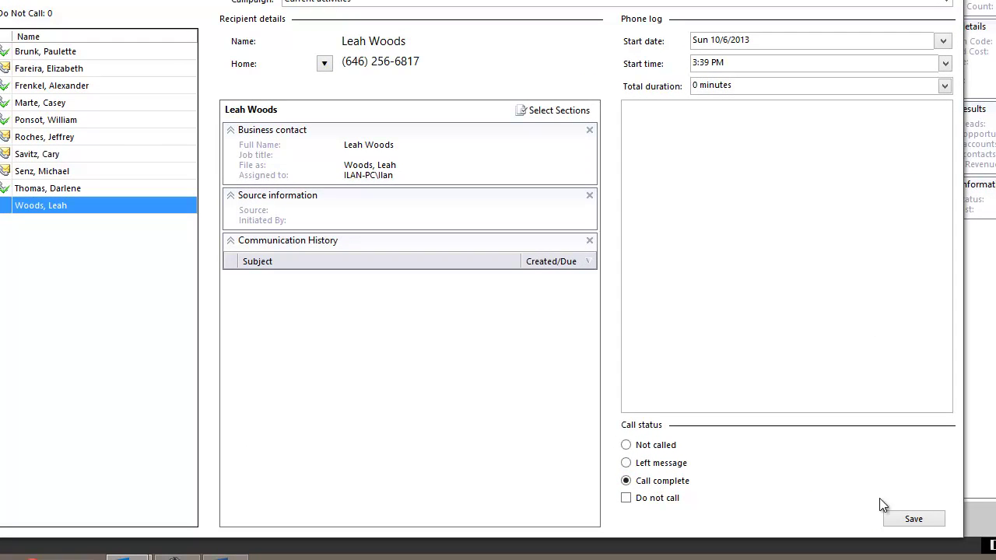
{"action": "left_click", "coordinate": [919, 518]}
- Open the first recipient's lead record, examine the phone log in its communication history, and close both windows
{"action": "left_click", "coordinate": [51, 55]}
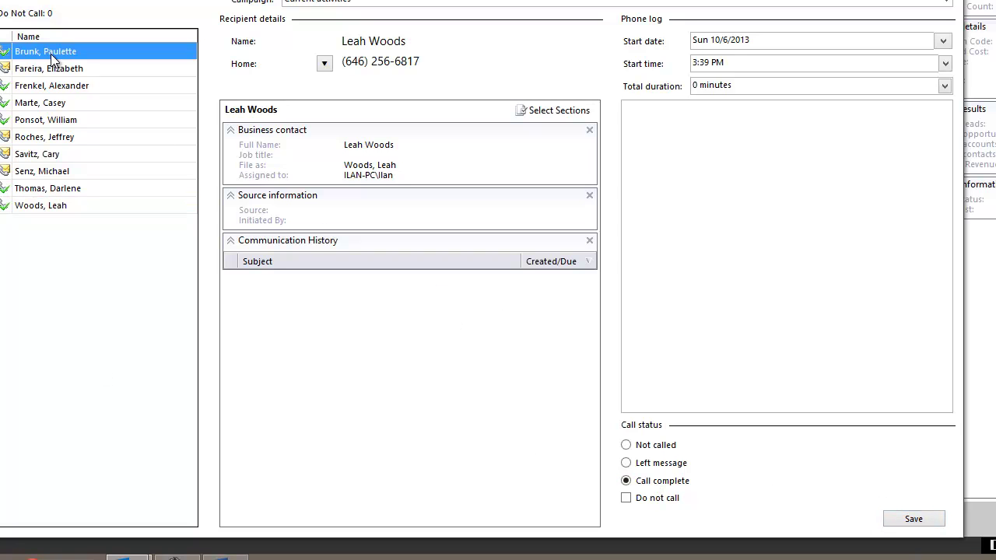
{"action": "left_click", "coordinate": [108, 69]}
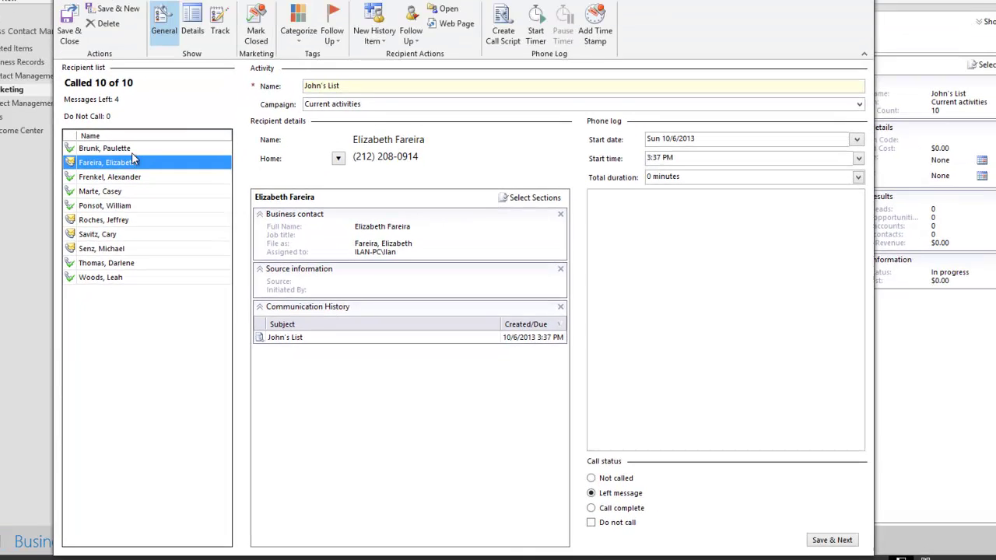
{"action": "double_click", "coordinate": [61, 53]}
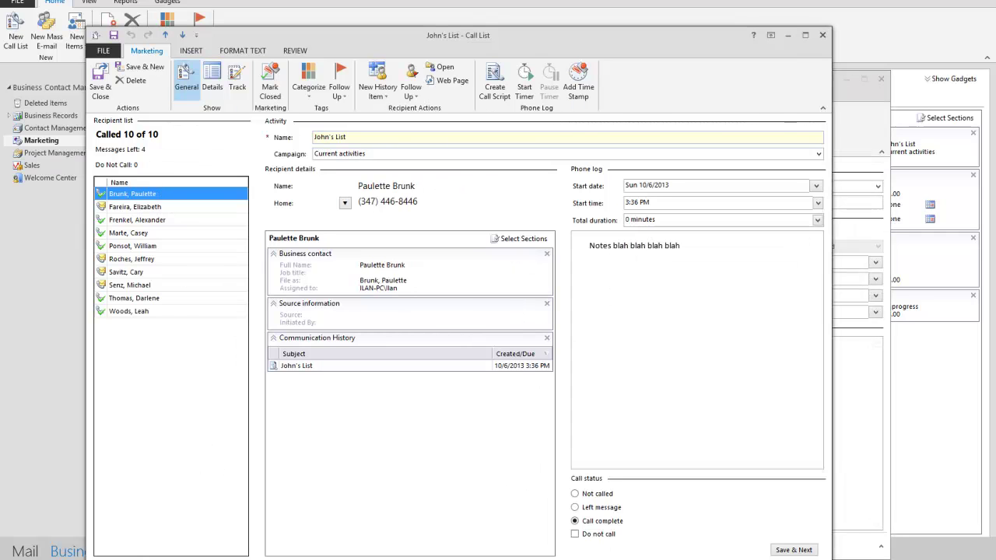
{"action": "mouse_move", "coordinate": [200, 545]}
{"action": "left_click", "coordinate": [315, 548]}
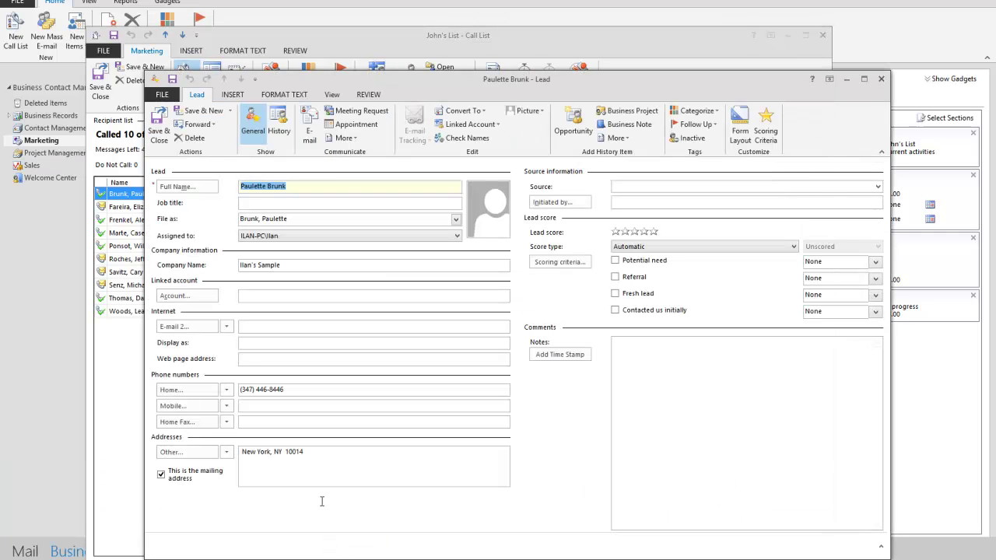
{"action": "left_click", "coordinate": [279, 117]}
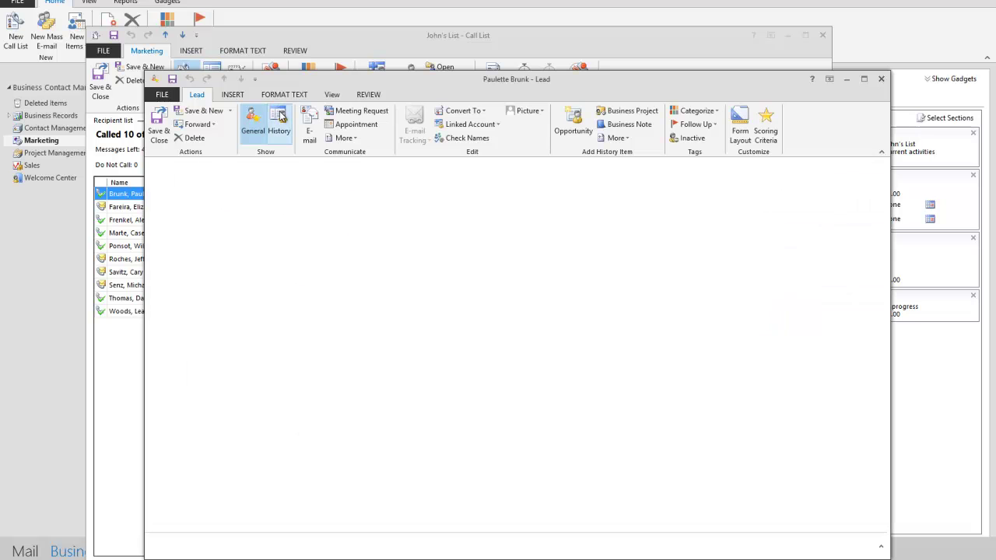
{"action": "double_click", "coordinate": [303, 229]}
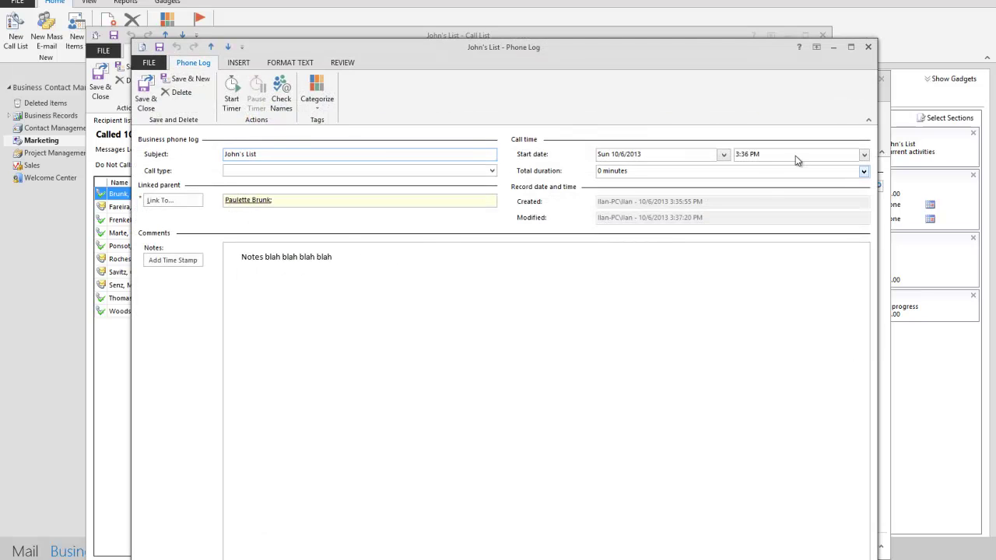
{"action": "left_click", "coordinate": [868, 47]}
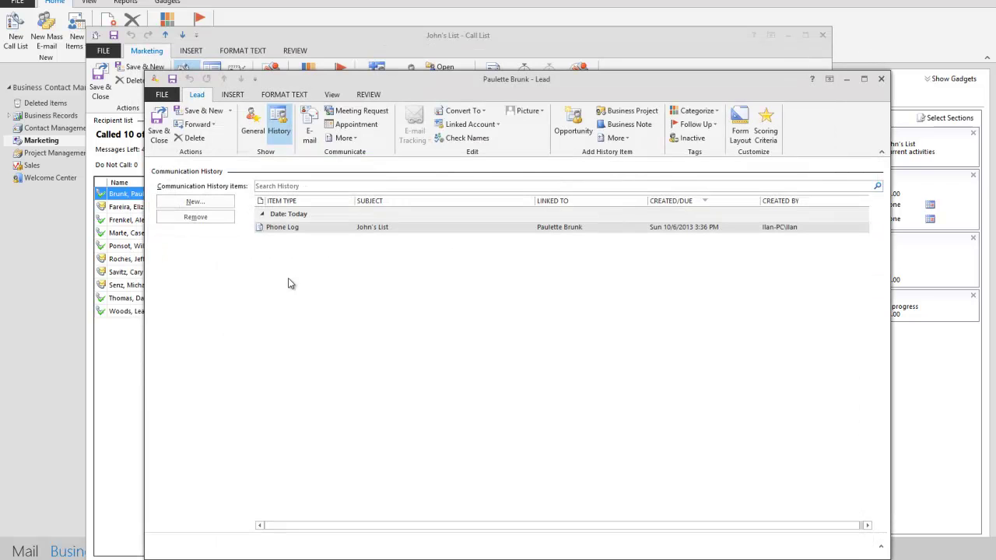
{"action": "left_click", "coordinate": [881, 81]}
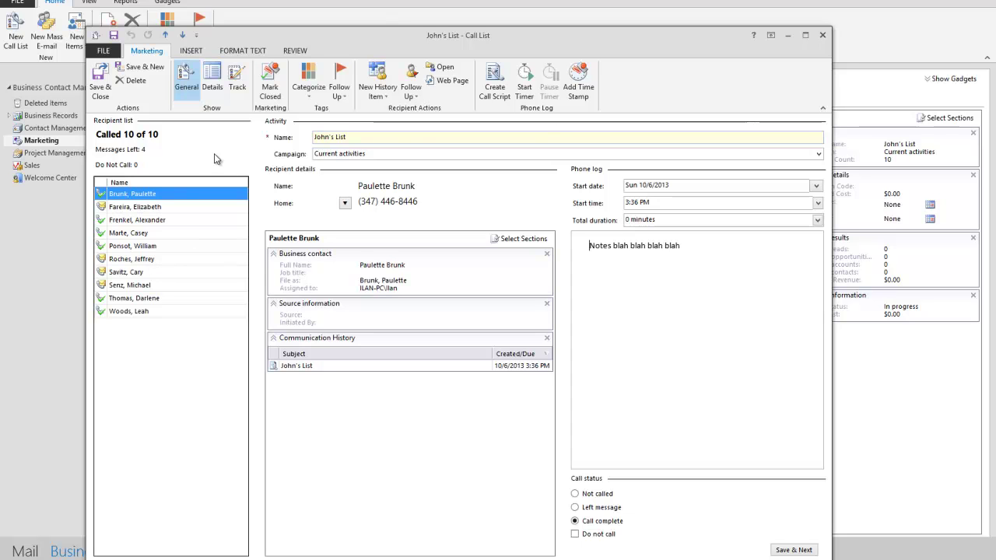
- Close and reopen the call list, and check the second, sixth, seventh and eighth recipients, marked Left message
{"action": "double_click", "coordinate": [325, 137]}
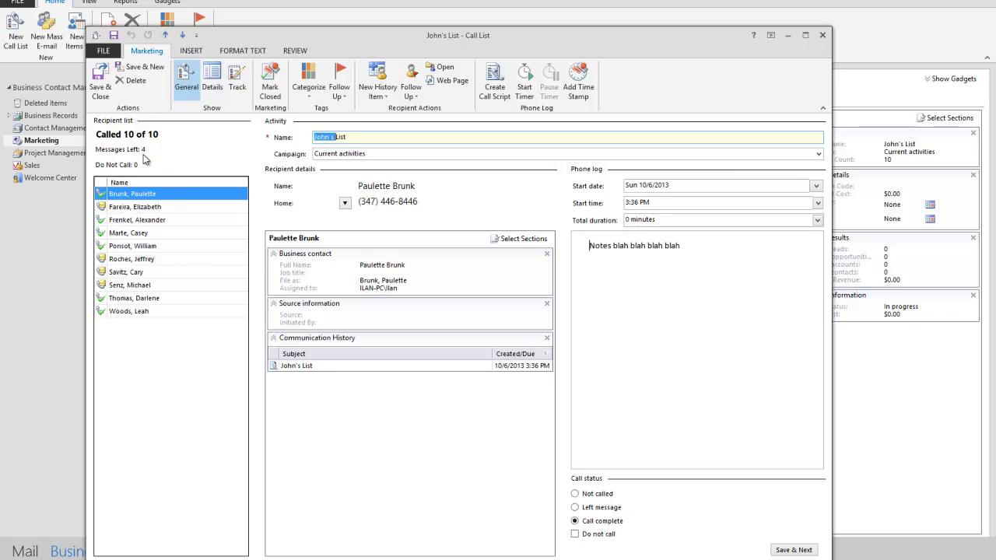
{"action": "left_click", "coordinate": [822, 35]}
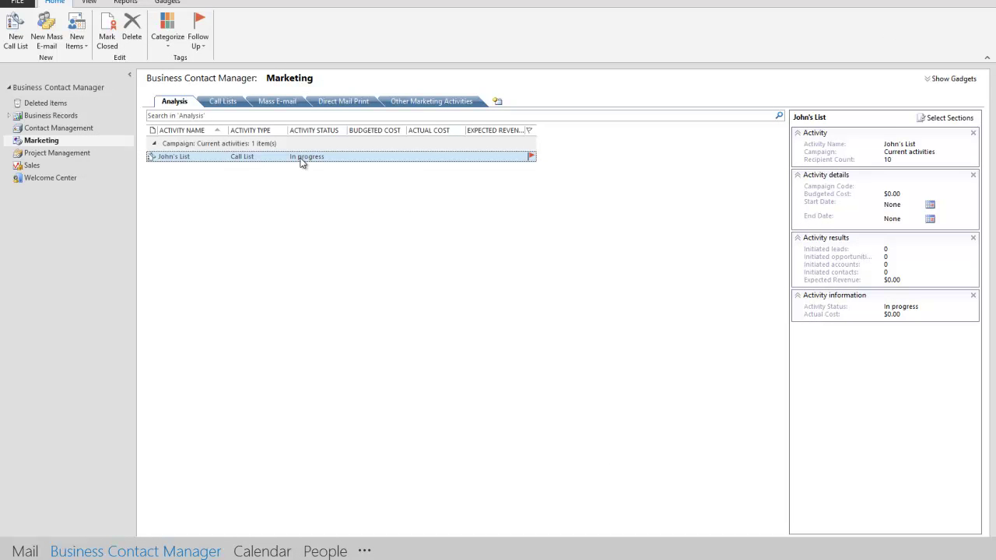
{"action": "double_click", "coordinate": [267, 157]}
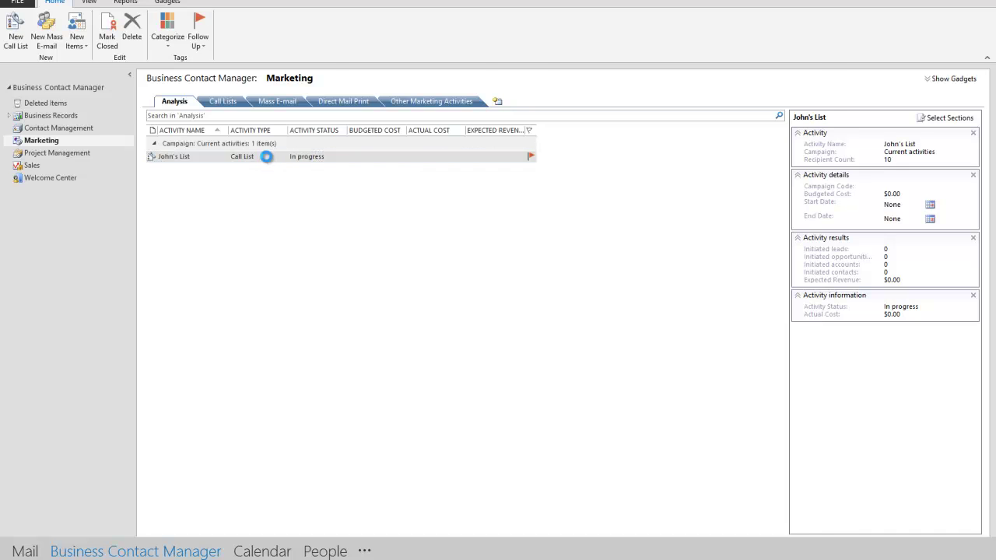
{"action": "left_click", "coordinate": [136, 208]}
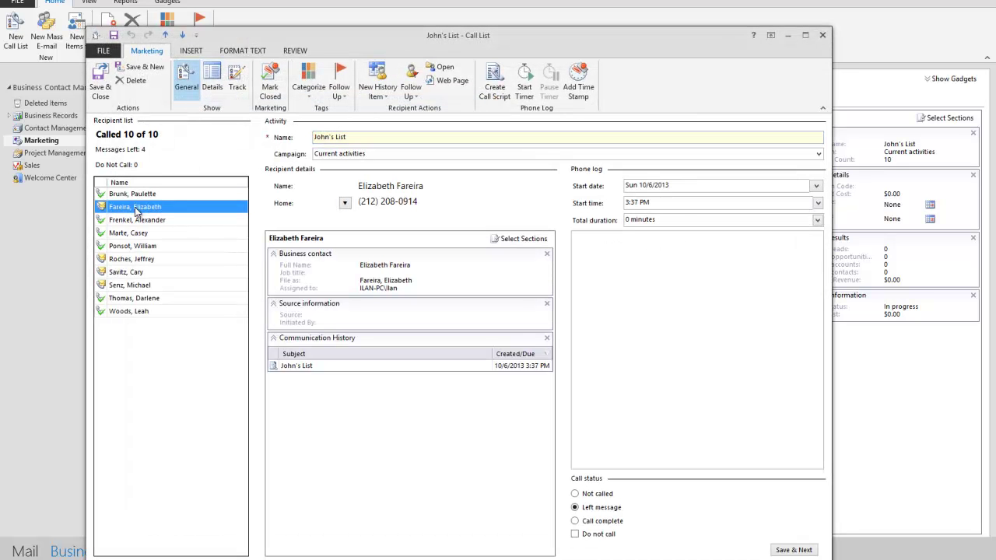
{"action": "left_click", "coordinate": [127, 261]}
{"action": "left_click", "coordinate": [128, 273]}
{"action": "left_click", "coordinate": [130, 287]}
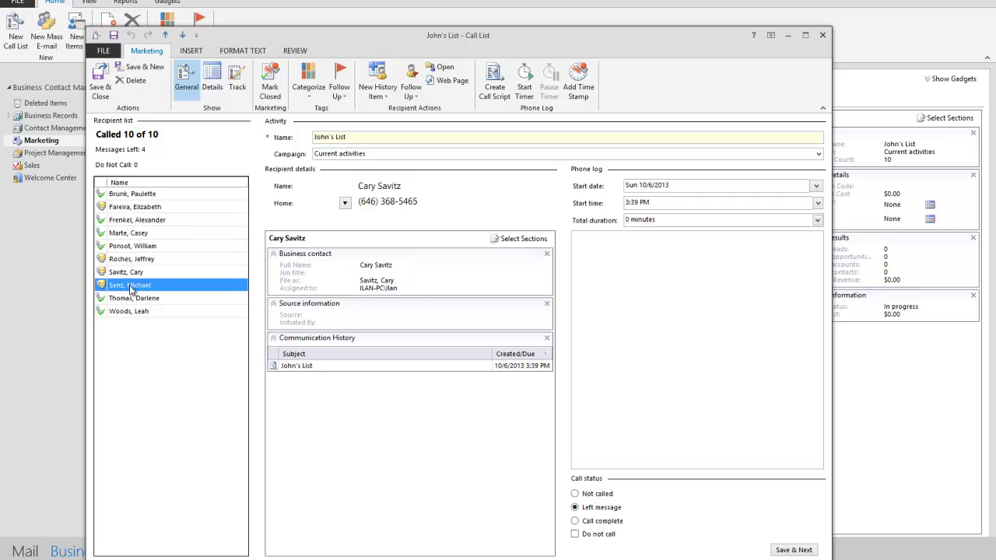
- Set the second and sixth recipients' call status to Call complete and save each one
{"action": "left_click", "coordinate": [152, 207]}
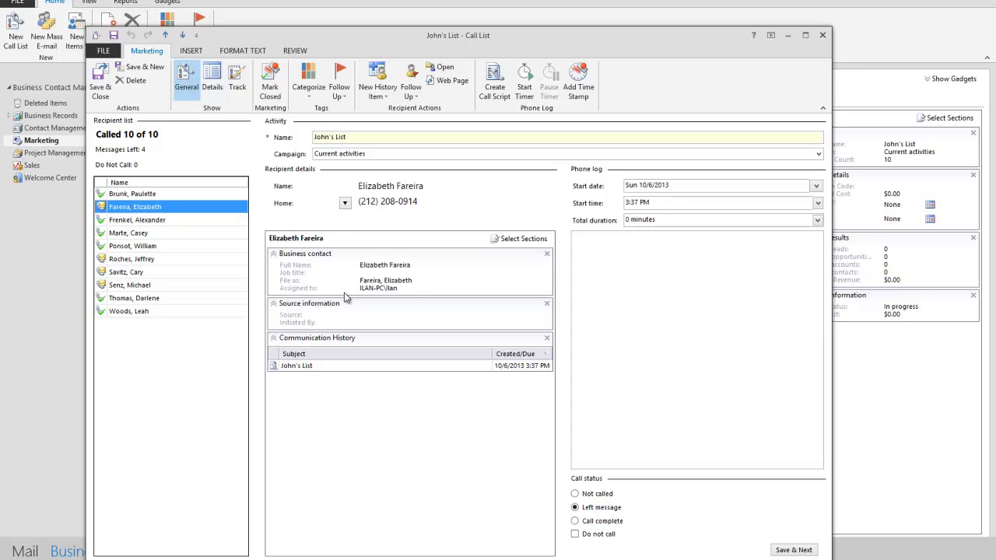
{"action": "left_click", "coordinate": [615, 521]}
{"action": "left_click", "coordinate": [792, 549]}
{"action": "left_click", "coordinate": [129, 261]}
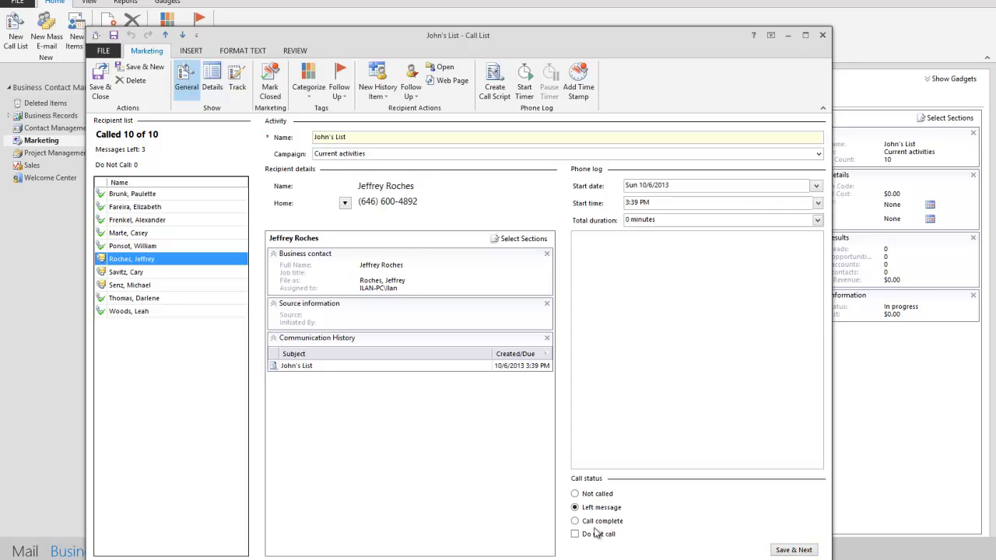
{"action": "left_click", "coordinate": [793, 550]}
{"action": "left_click", "coordinate": [792, 550]}
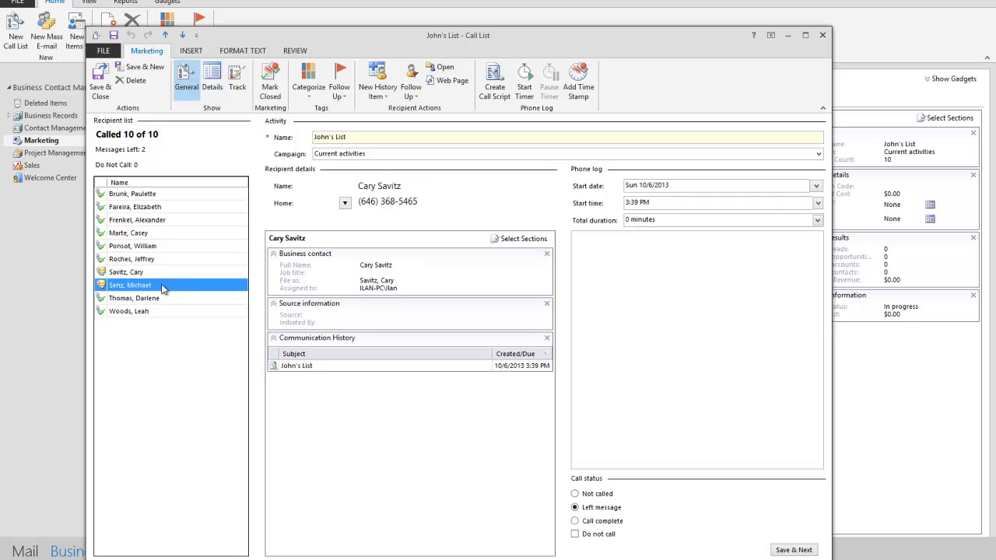
- Set the eighth recipient's call status to Call complete, save it, and save and close the call list
{"action": "left_click", "coordinate": [589, 523]}
{"action": "left_click", "coordinate": [786, 550]}
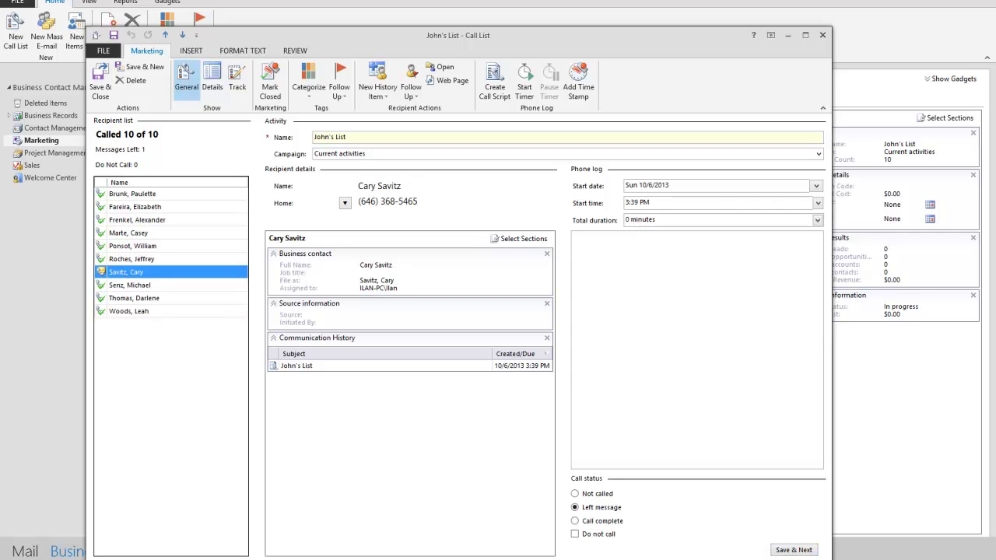
{"action": "left_click", "coordinate": [793, 550]}
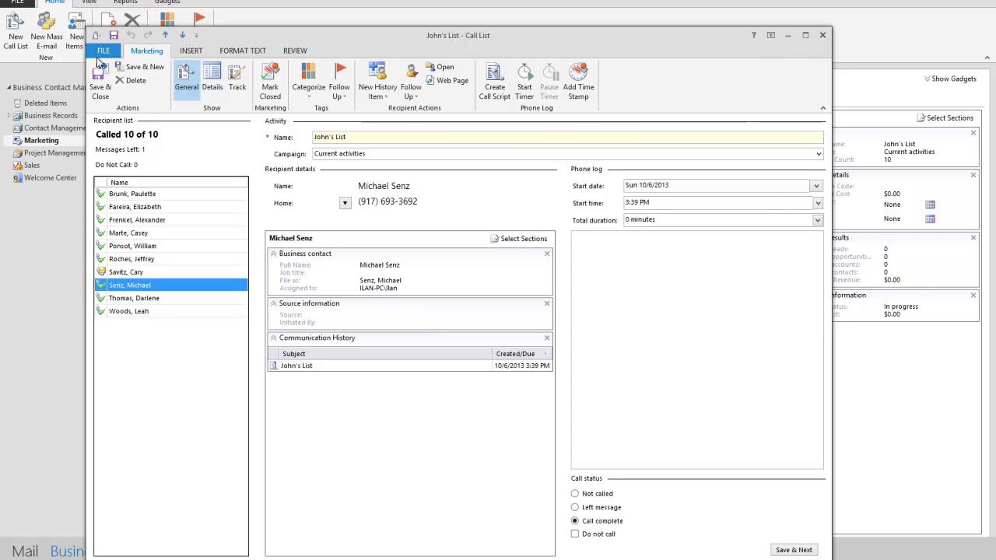
{"action": "left_click", "coordinate": [102, 52]}
{"action": "left_click", "coordinate": [106, 44]}
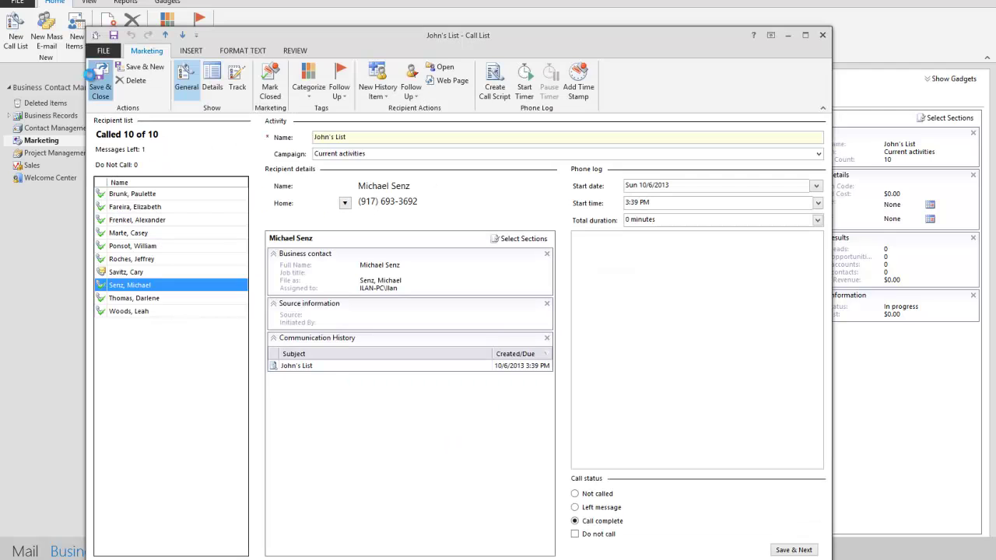
{"action": "left_click", "coordinate": [92, 74]}
- Reopen the call list, set the seventh recipient's call status to Call complete and save it
{"action": "left_click", "coordinate": [243, 157]}
{"action": "double_click", "coordinate": [243, 158]}
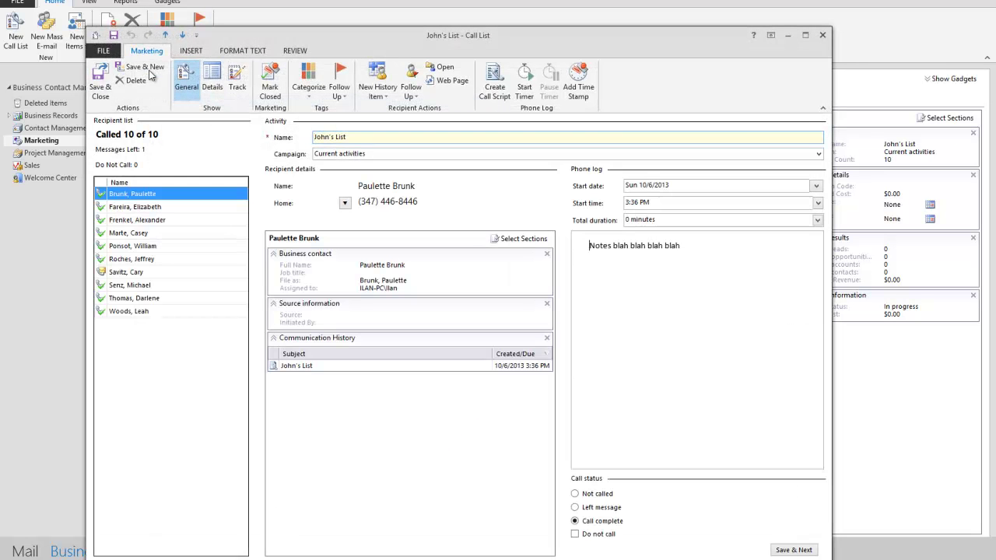
{"action": "left_click", "coordinate": [141, 278]}
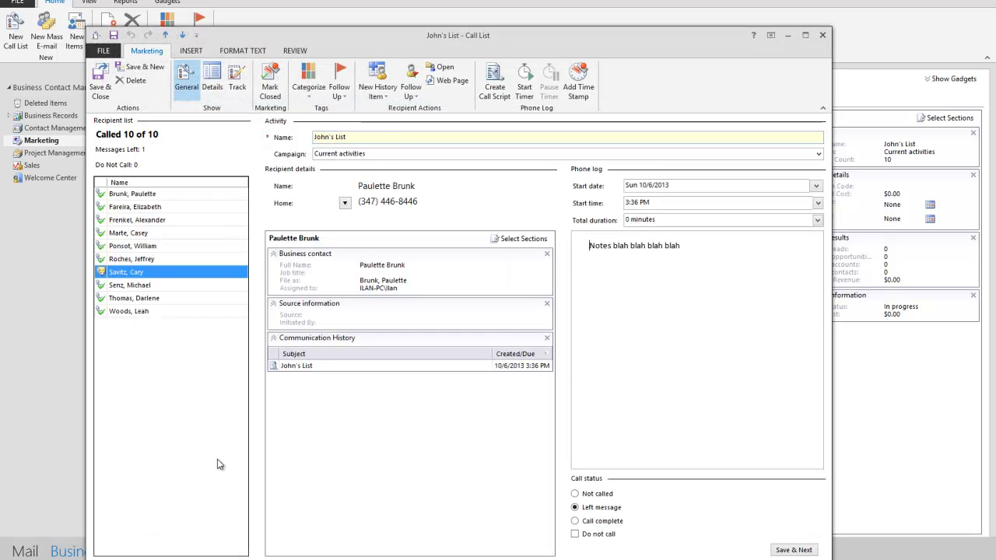
{"action": "left_click", "coordinate": [595, 523]}
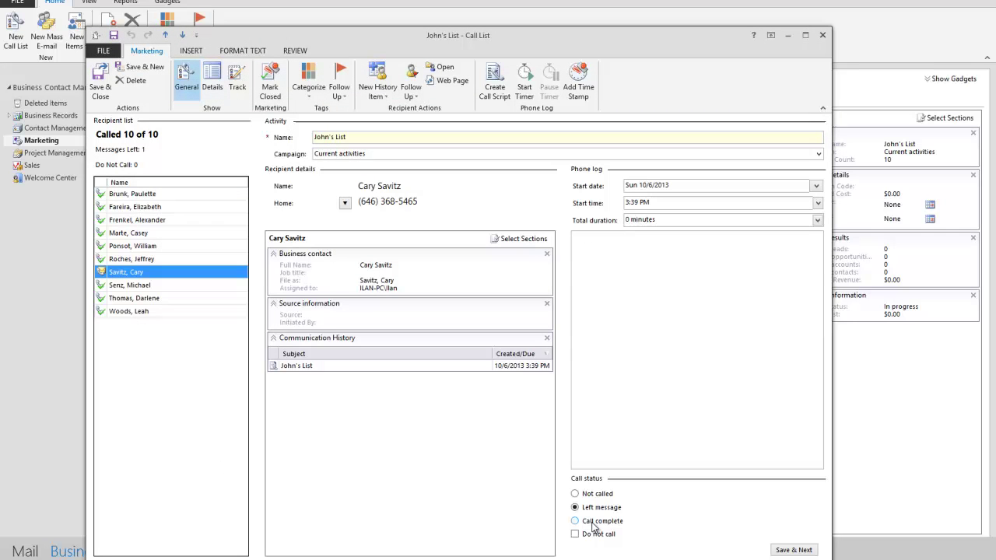
{"action": "left_click", "coordinate": [794, 550]}
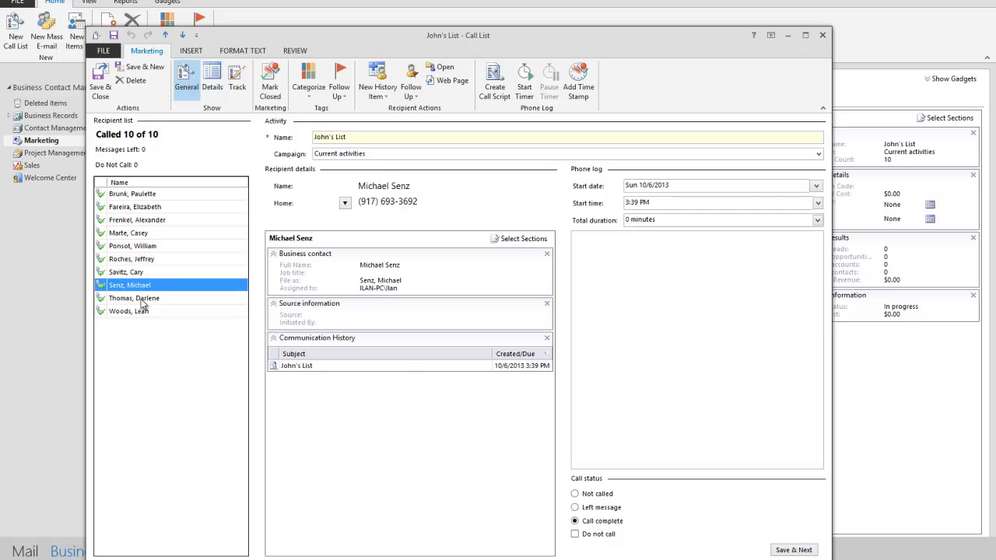
- Check the call status and notes of the seventh, first, last and third recipients, and save and close the call list
{"action": "left_click", "coordinate": [145, 274]}
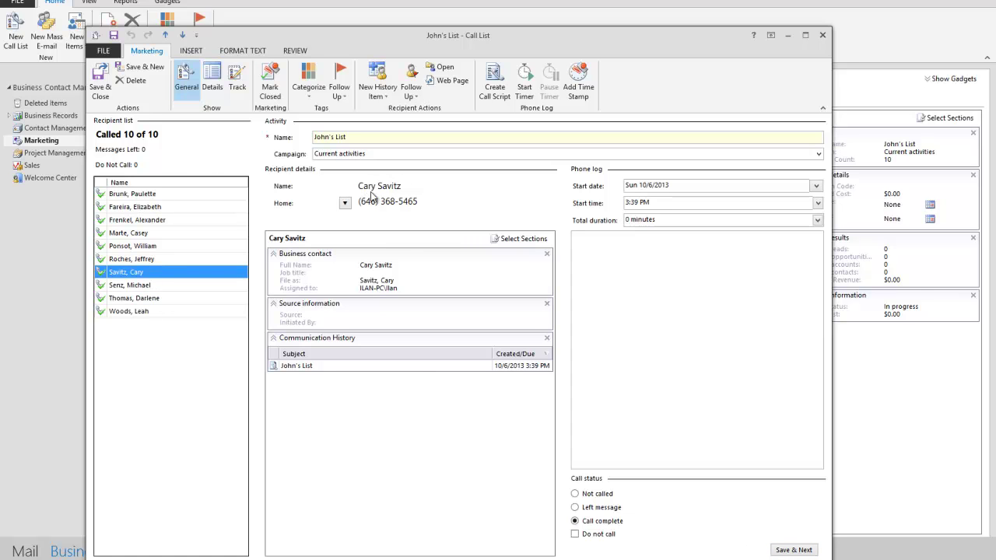
{"action": "left_click", "coordinate": [147, 194]}
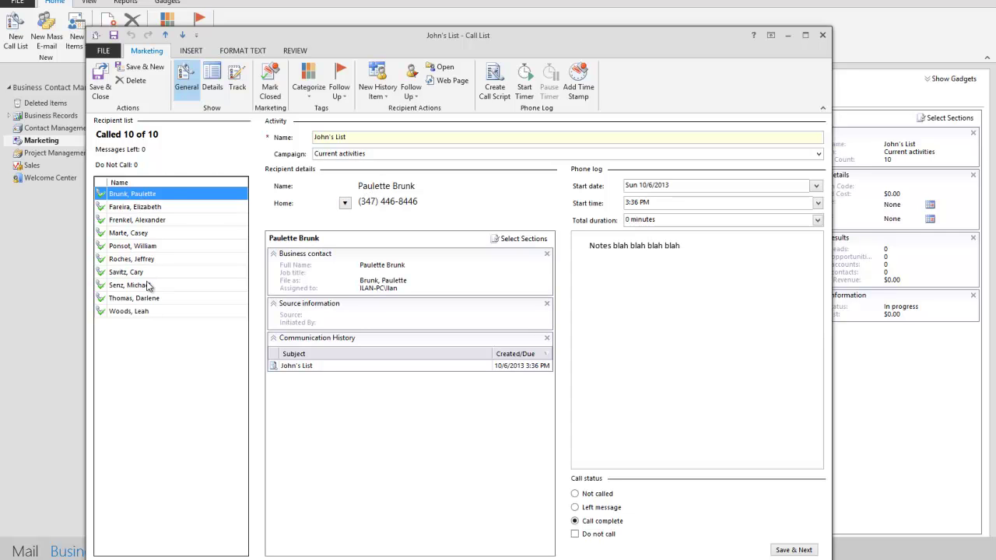
{"action": "left_click", "coordinate": [146, 310]}
{"action": "left_click", "coordinate": [165, 220]}
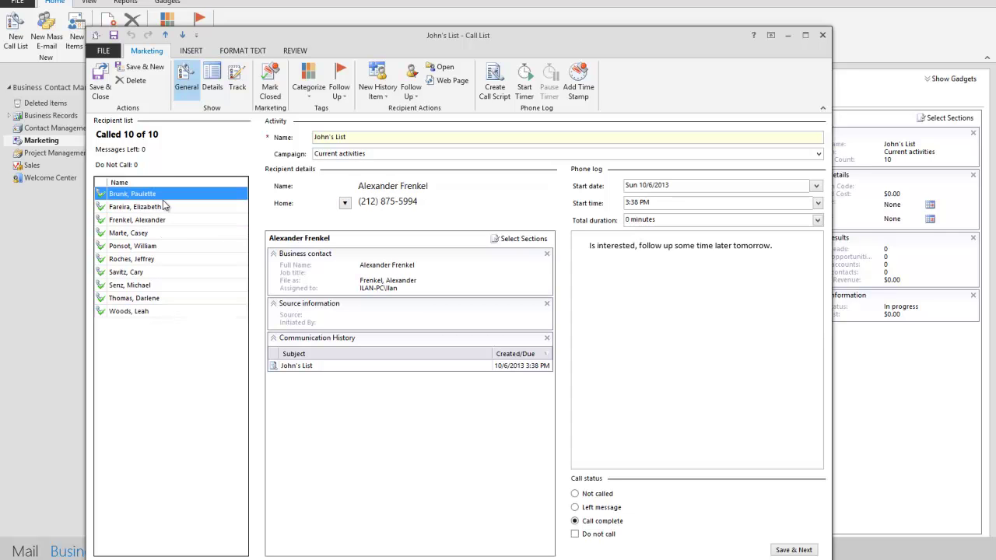
{"action": "left_click", "coordinate": [100, 77]}
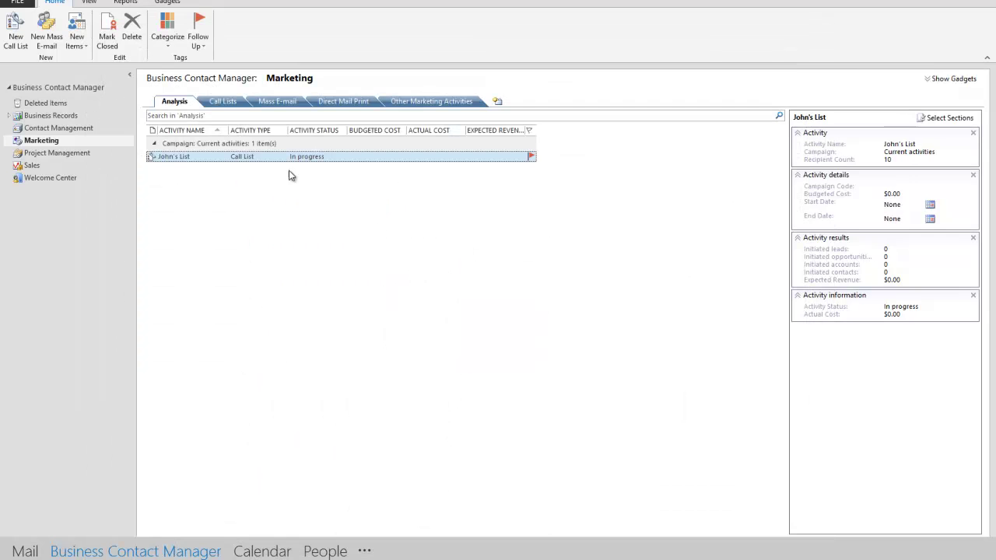
- Reopen the call list from the marketing activities, look over the fourth, seventh and eighth recipients, and close it
{"action": "double_click", "coordinate": [222, 155]}
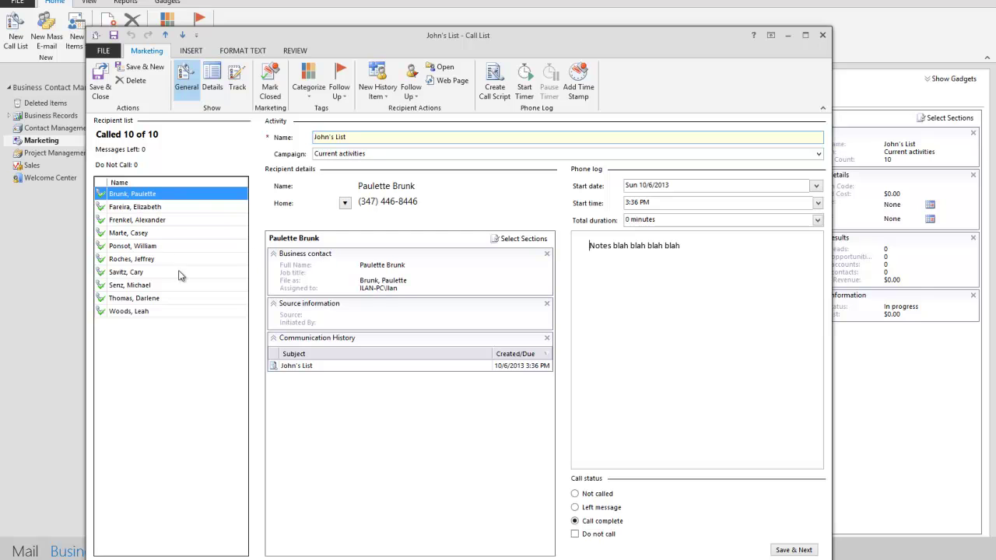
{"action": "left_click", "coordinate": [201, 231]}
{"action": "left_click", "coordinate": [164, 271]}
{"action": "left_click", "coordinate": [160, 286]}
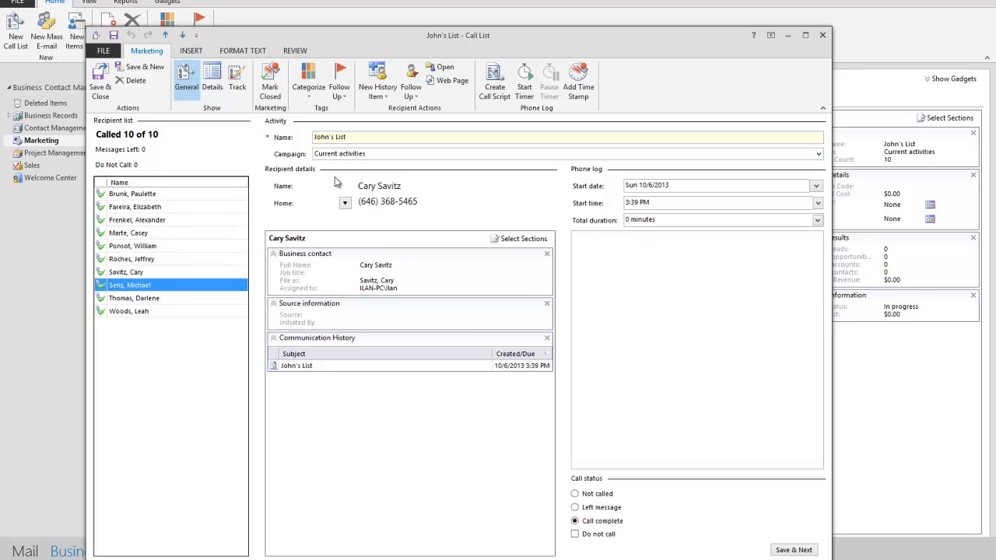
{"action": "left_click", "coordinate": [820, 37]}
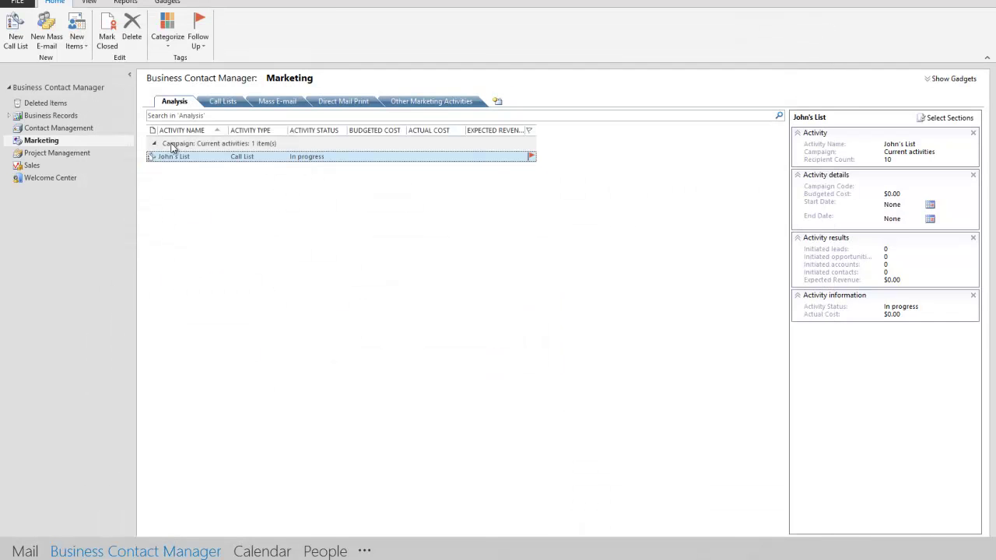
- Browse the leads in Contact Management and examine the notes in the third lead's phone log from its communication history
{"action": "left_click", "coordinate": [63, 129]}
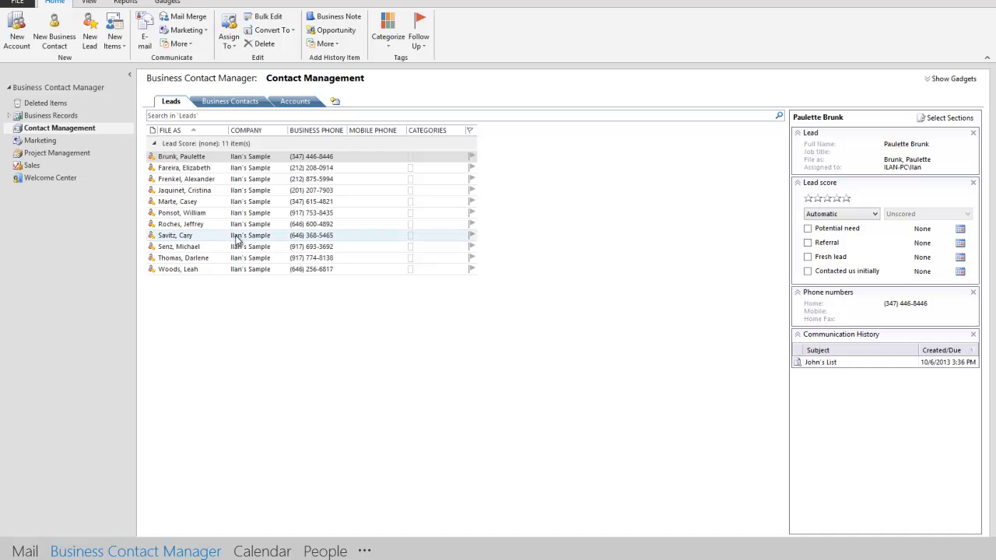
{"action": "left_click", "coordinate": [235, 235]}
{"action": "left_click", "coordinate": [187, 158]}
{"action": "left_click", "coordinate": [188, 168]}
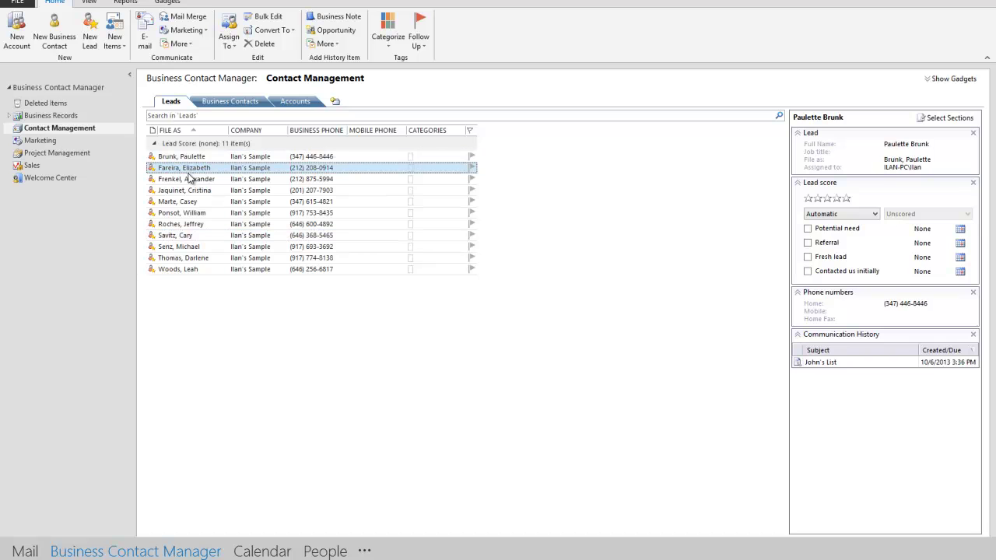
{"action": "left_click", "coordinate": [184, 179]}
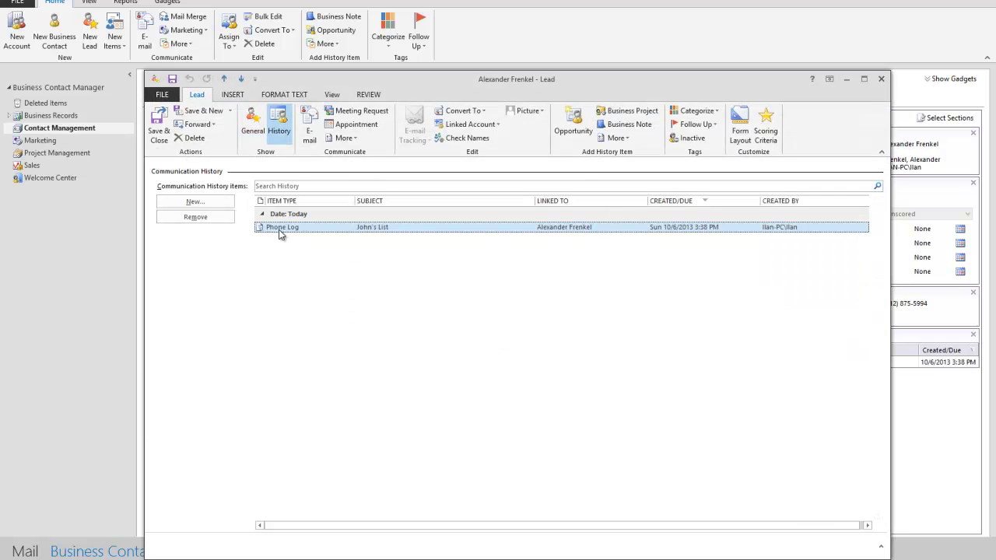
{"action": "double_click", "coordinate": [355, 229]}
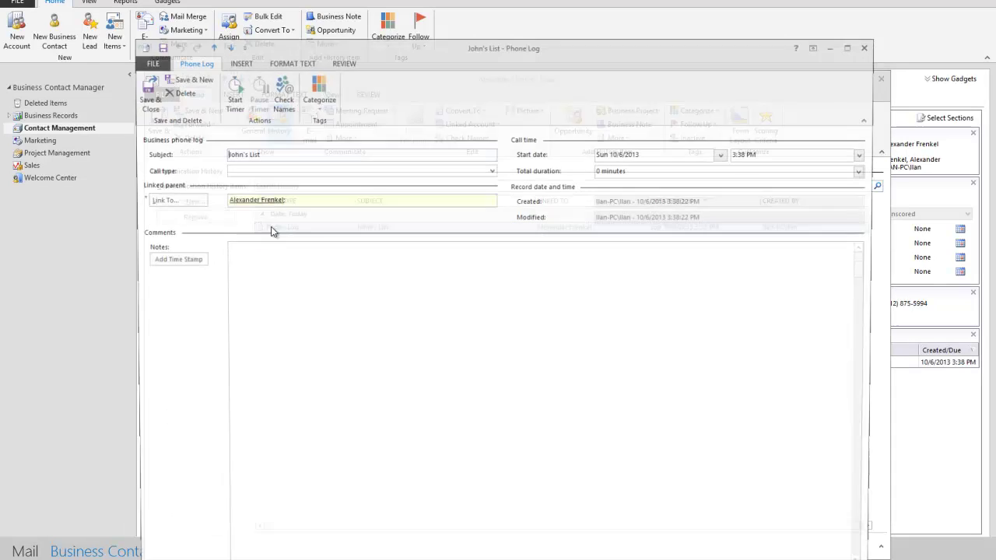
{"action": "left_click_drag", "start_coordinate": [433, 263], "coordinate": [193, 254]}
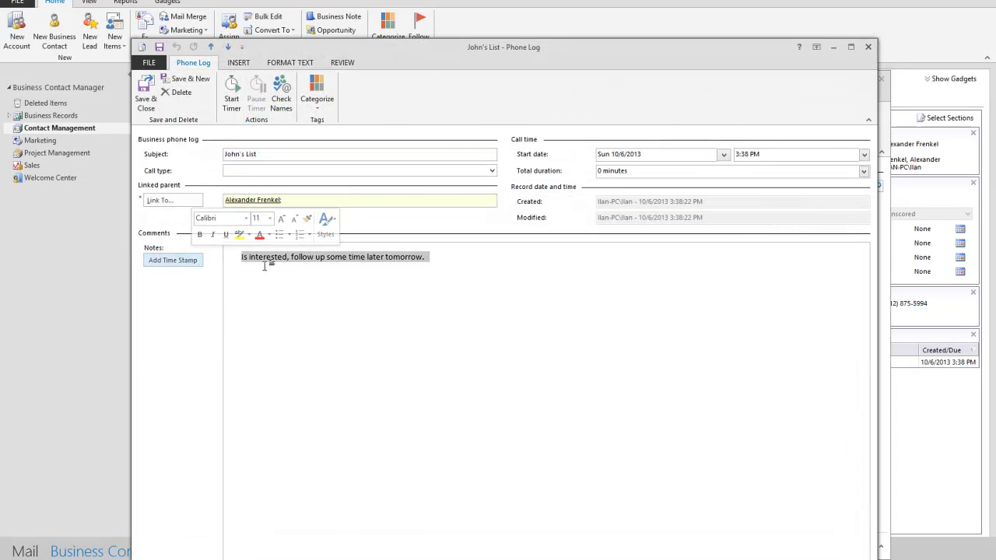
- Read through the note in the third lead's phone log and close the log and the lead record
{"action": "left_click", "coordinate": [251, 259]}
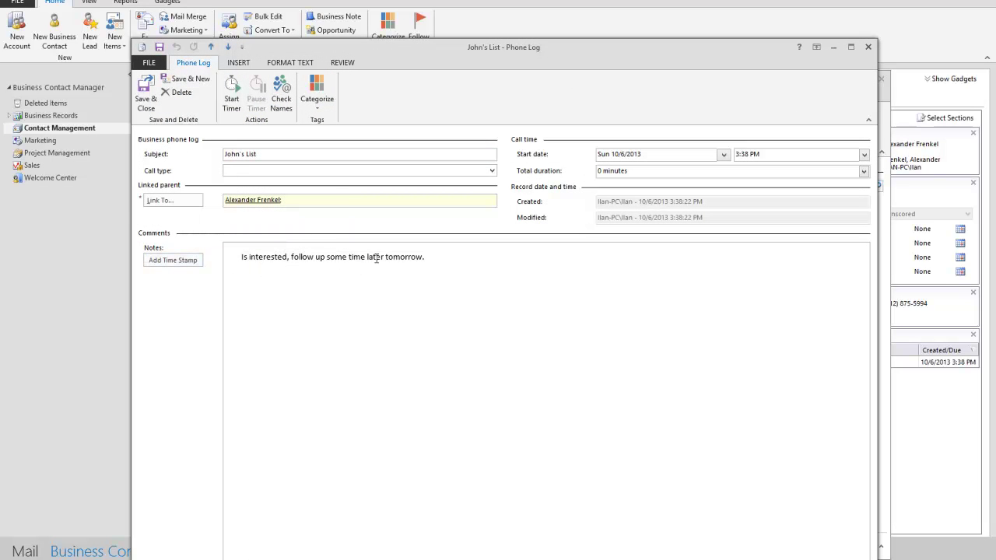
{"action": "left_click_drag", "start_coordinate": [506, 258], "coordinate": [241, 258]}
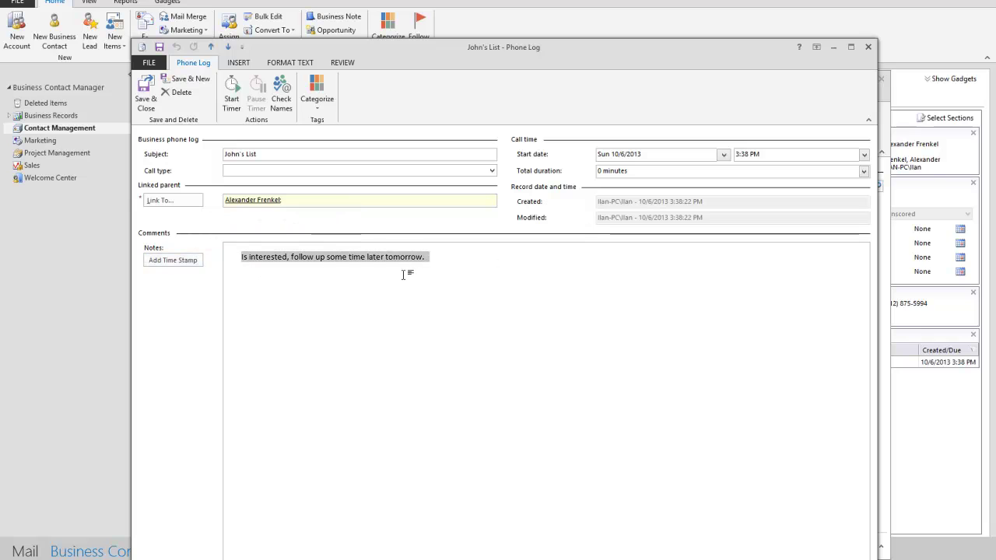
{"action": "left_click", "coordinate": [868, 48]}
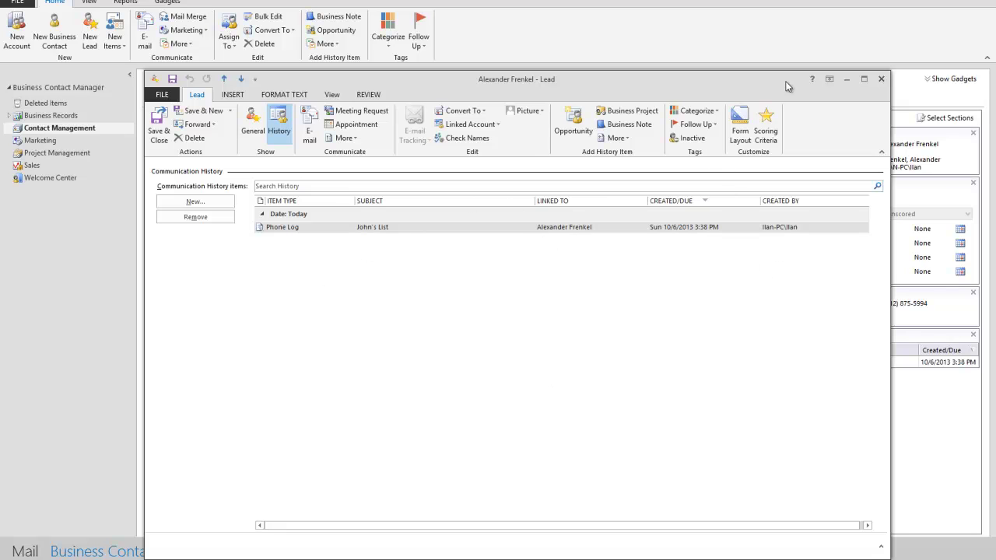
{"action": "left_click", "coordinate": [882, 79]}
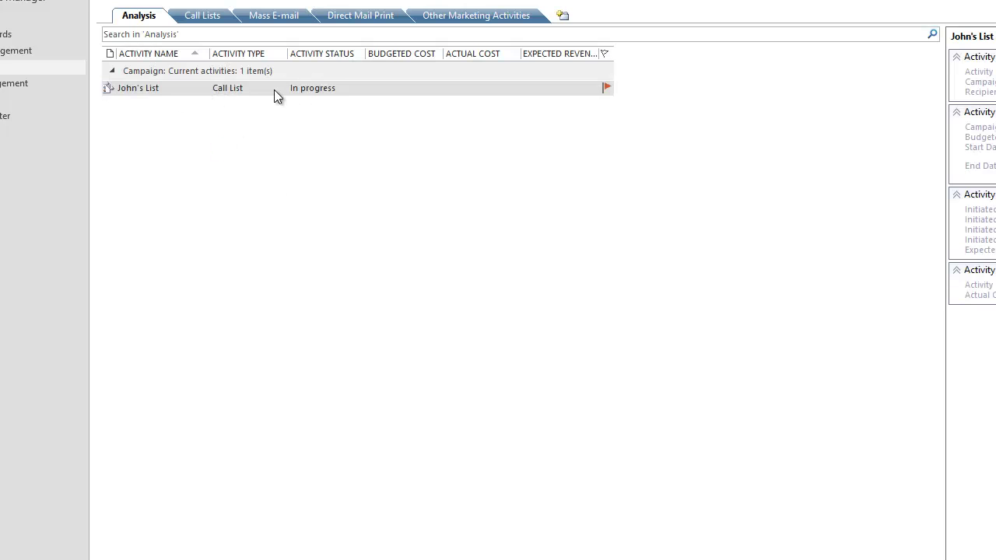
- Open John's List from the marketing call lists, mark it closed, and save and close it
{"action": "left_click", "coordinate": [197, 18]}
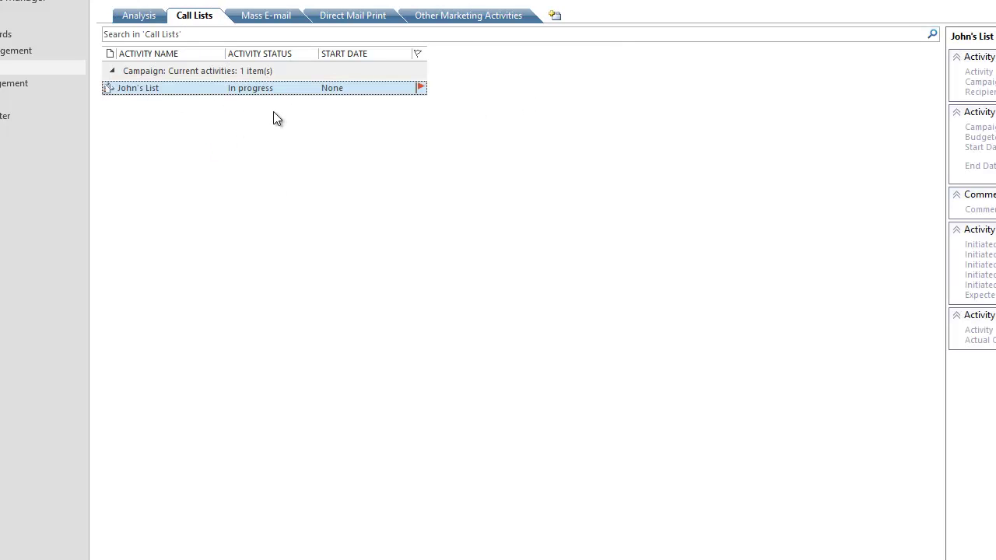
{"action": "double_click", "coordinate": [254, 88]}
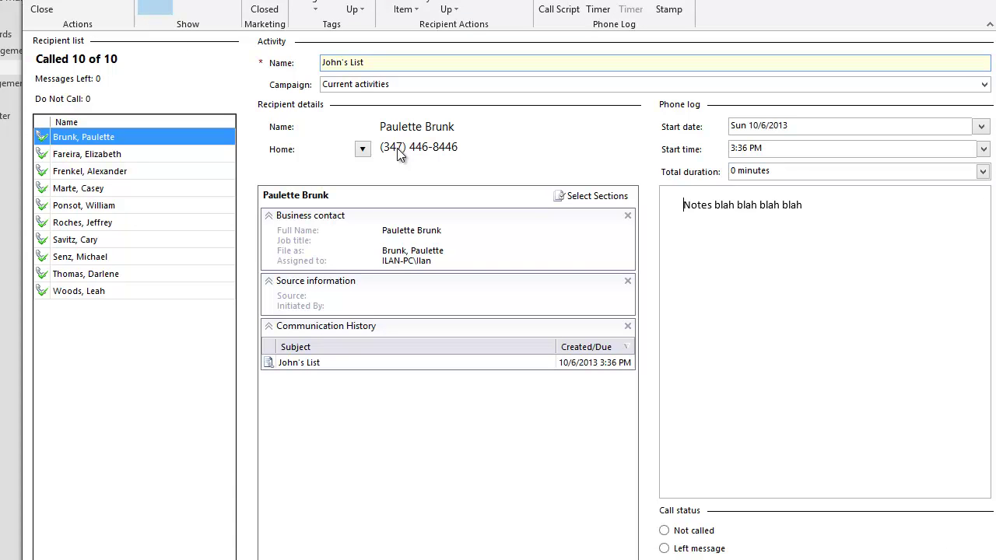
{"action": "left_click", "coordinate": [265, 4]}
{"action": "left_click", "coordinate": [41, 8]}
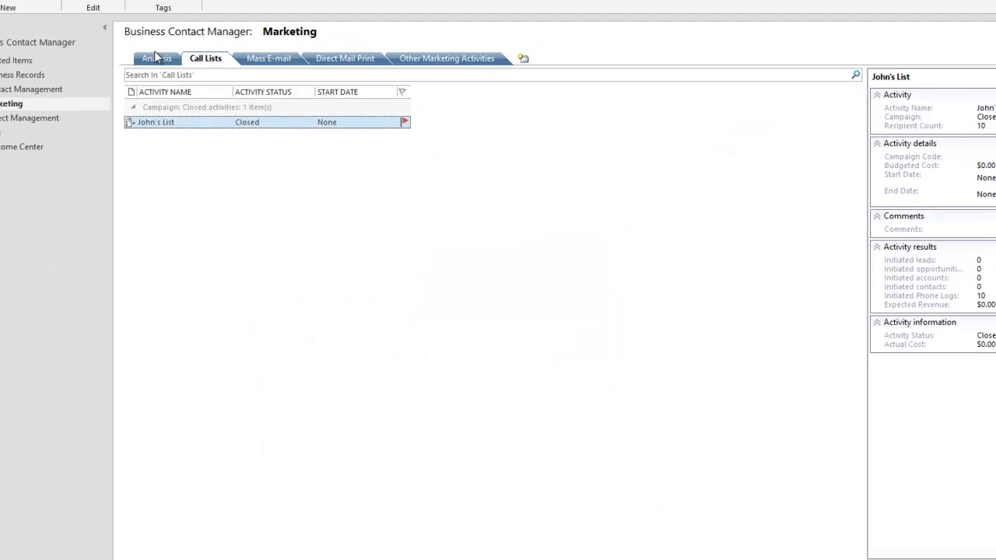
- Reopen the closed John's List from the marketing analysis view and check its campaign options, keeping Closed activities
{"action": "left_click", "coordinate": [155, 69]}
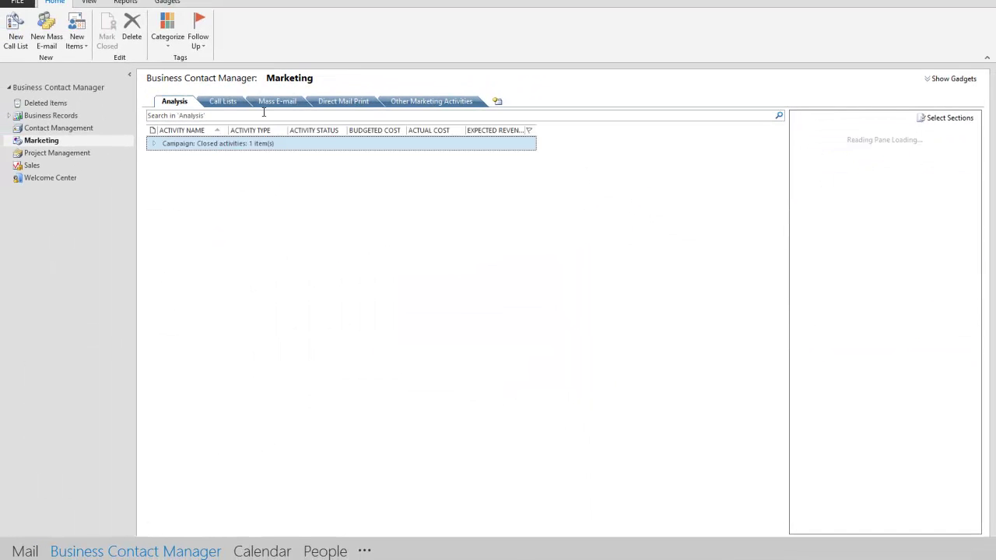
{"action": "left_click", "coordinate": [150, 145]}
{"action": "left_click", "coordinate": [257, 158]}
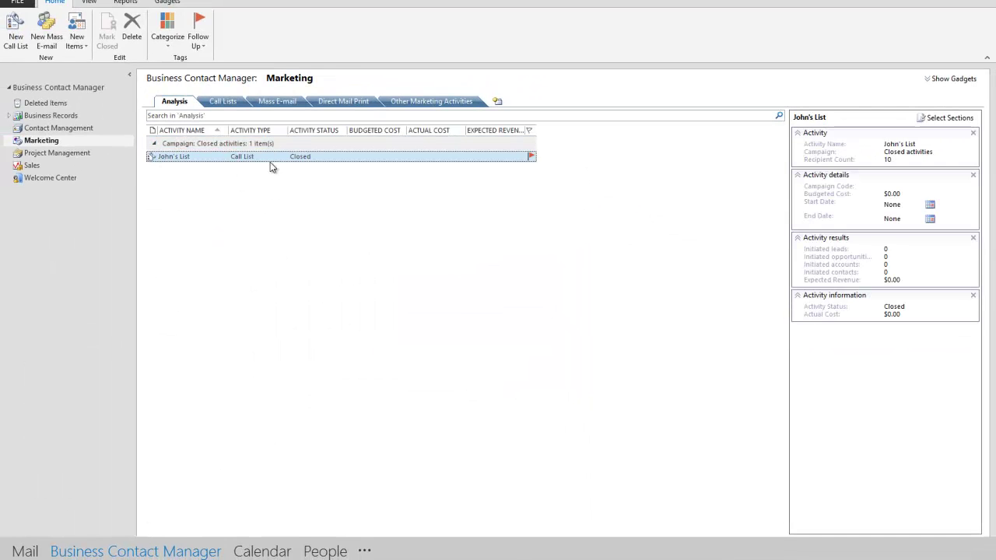
{"action": "double_click", "coordinate": [391, 158]}
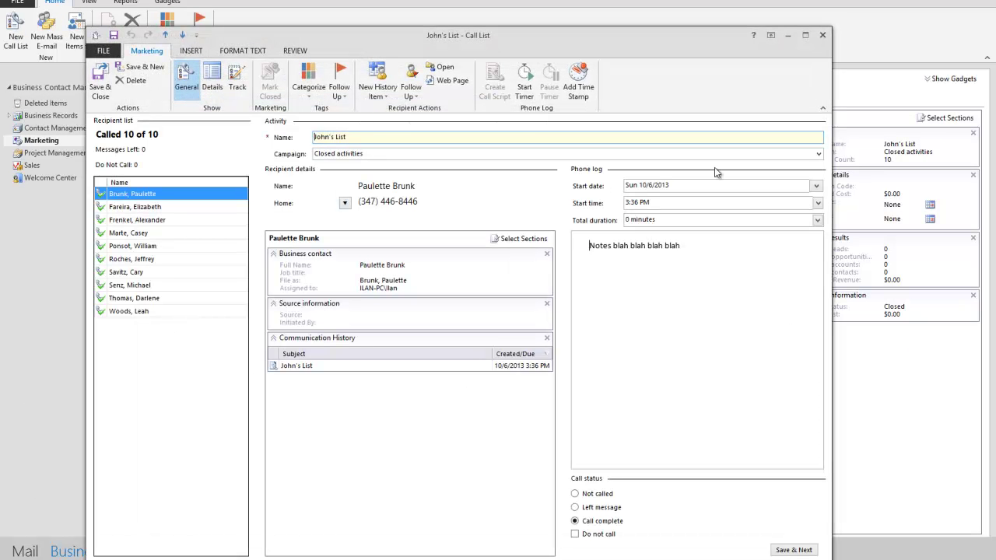
{"action": "left_click", "coordinate": [813, 155]}
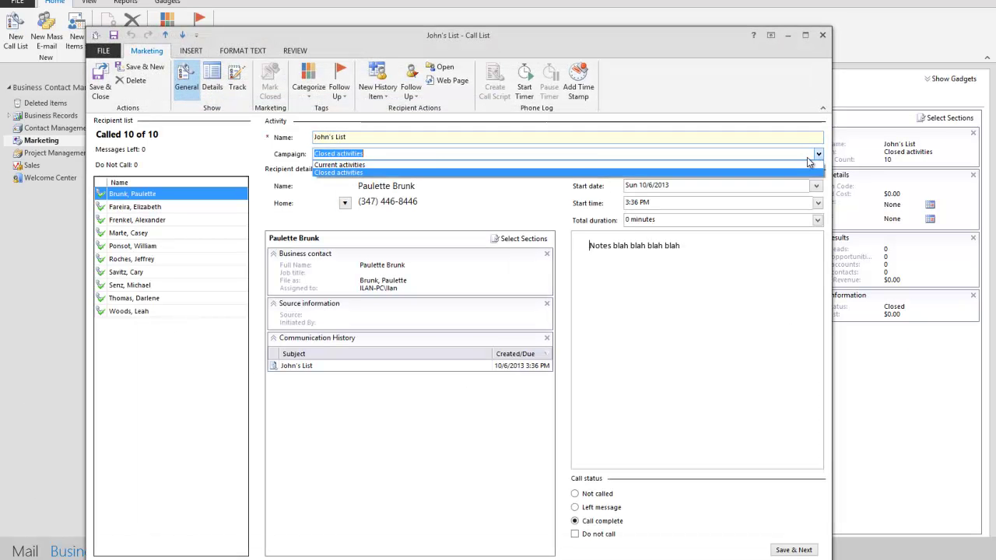
{"action": "left_click", "coordinate": [342, 172]}
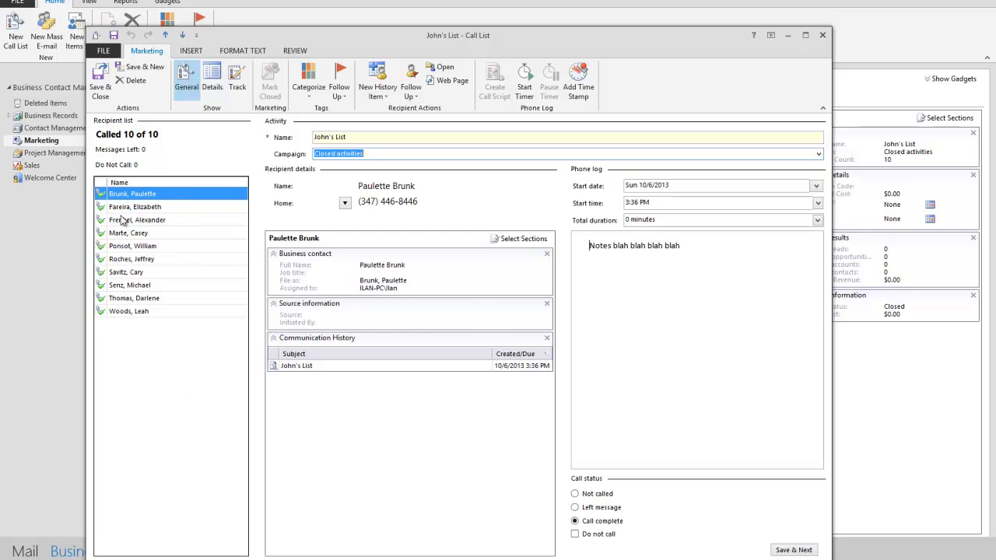
- Look over the phone logs of the fourth, fifth, eighth, tenth, ninth and first recipients in the call list
{"action": "left_click", "coordinate": [162, 236]}
{"action": "left_click", "coordinate": [161, 248]}
{"action": "left_click", "coordinate": [158, 285]}
{"action": "left_click", "coordinate": [158, 313]}
{"action": "left_click", "coordinate": [156, 303]}
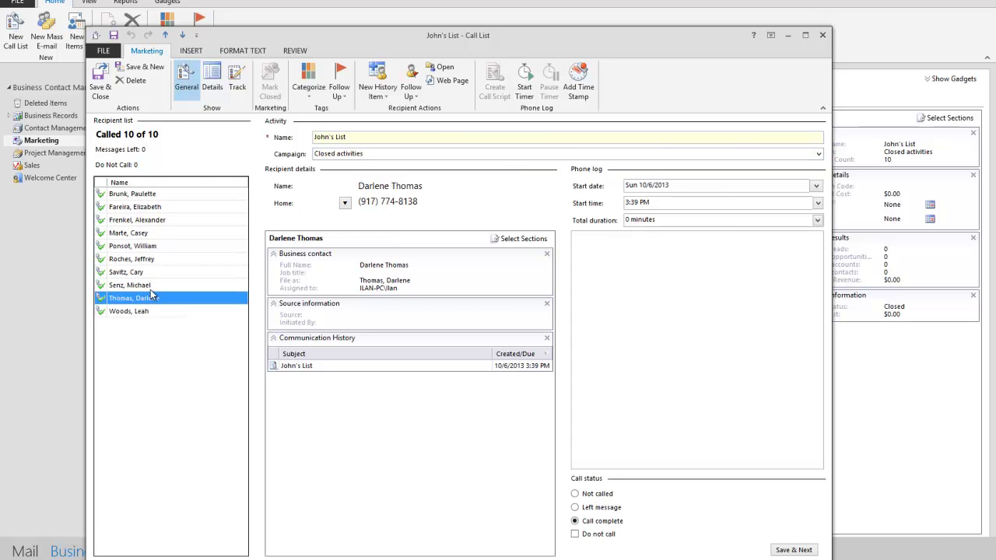
{"action": "left_click", "coordinate": [150, 285]}
{"action": "left_click", "coordinate": [153, 195]}
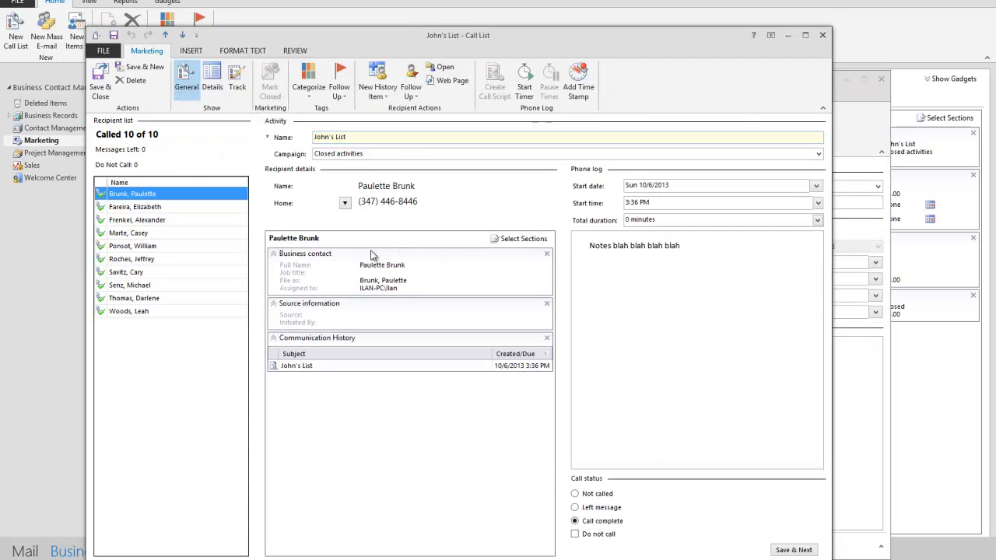
- Convert the first recipient's lead record to a business contact, saving the change, and close the call list
{"action": "double_click", "coordinate": [348, 240]}
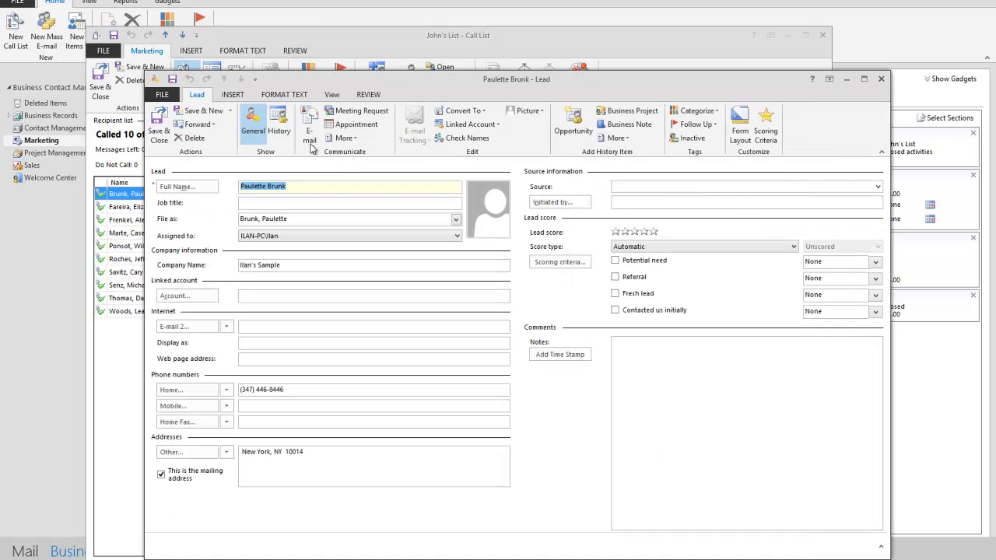
{"action": "left_click", "coordinate": [461, 111]}
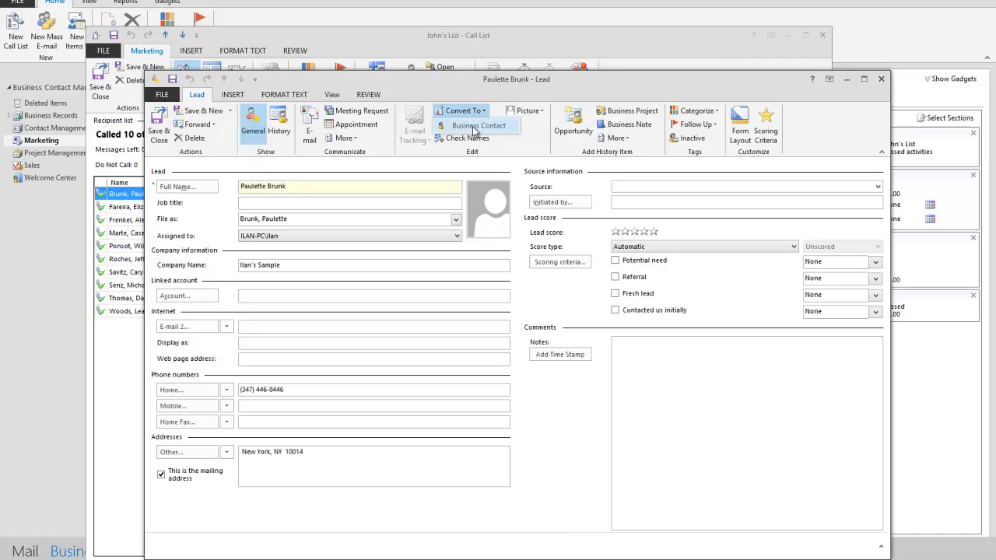
{"action": "left_click", "coordinate": [471, 126]}
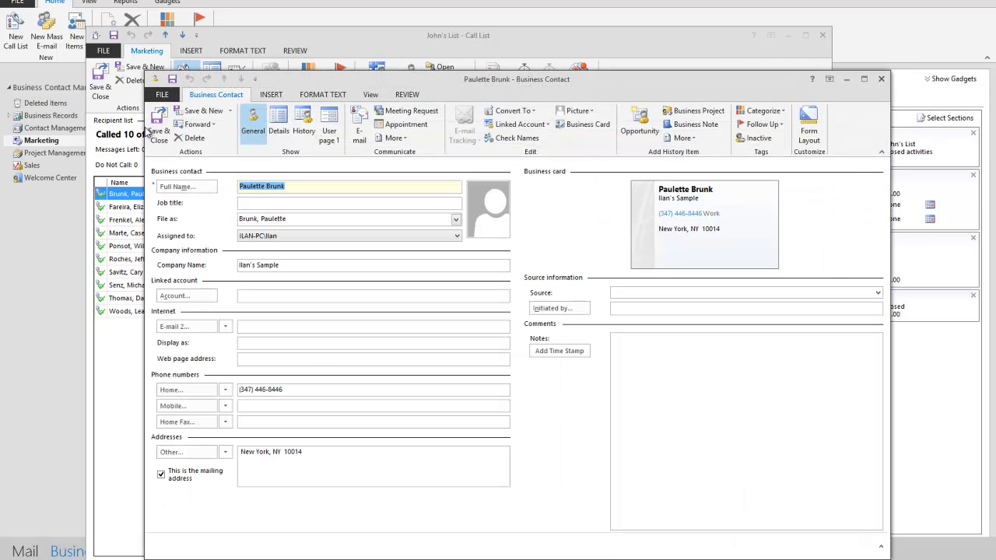
{"action": "key", "text": "Escape"}
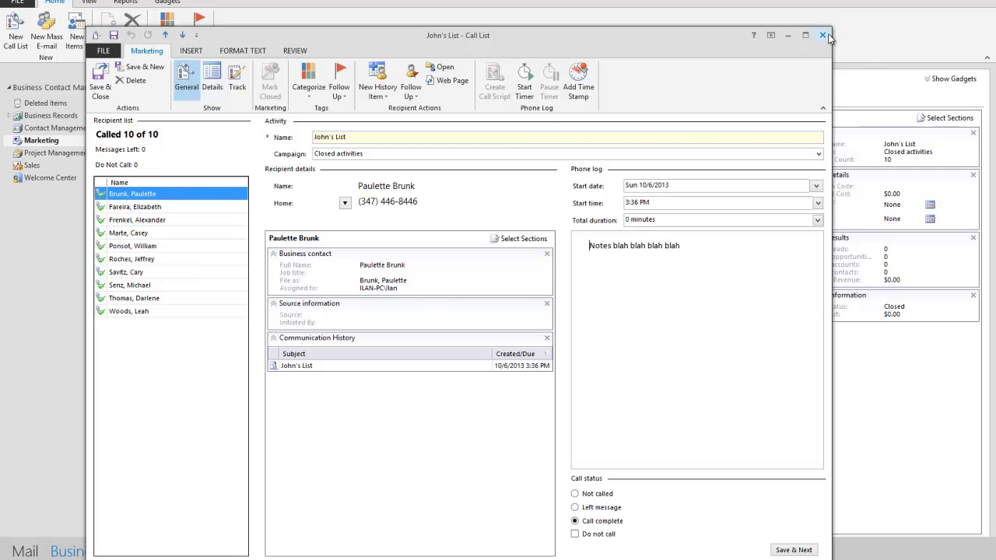
{"action": "key", "text": "Escape"}
{"action": "left_click", "coordinate": [467, 318]}
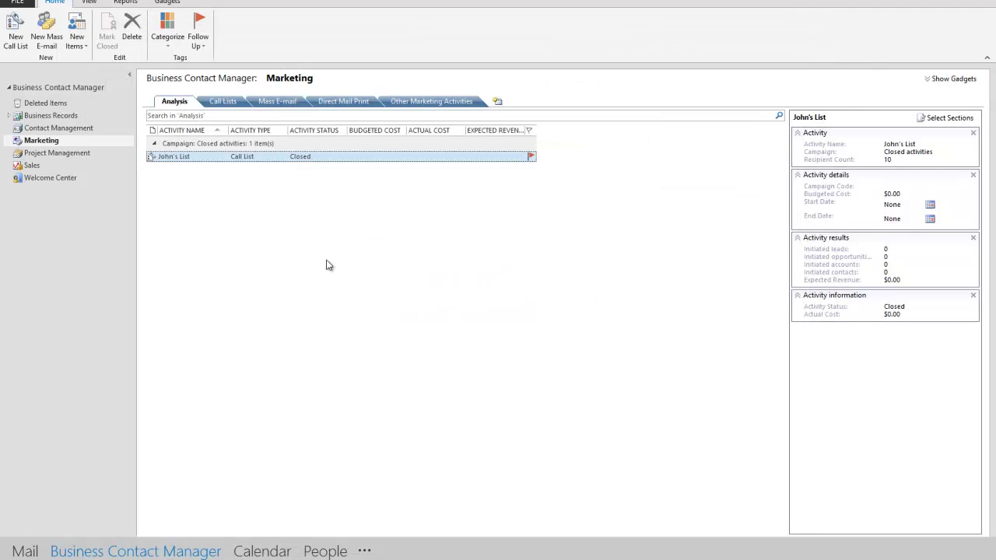
- Open the converted record among the business contacts in Contact Management, check its communication history and general details, and close it
{"action": "left_click", "coordinate": [36, 127]}
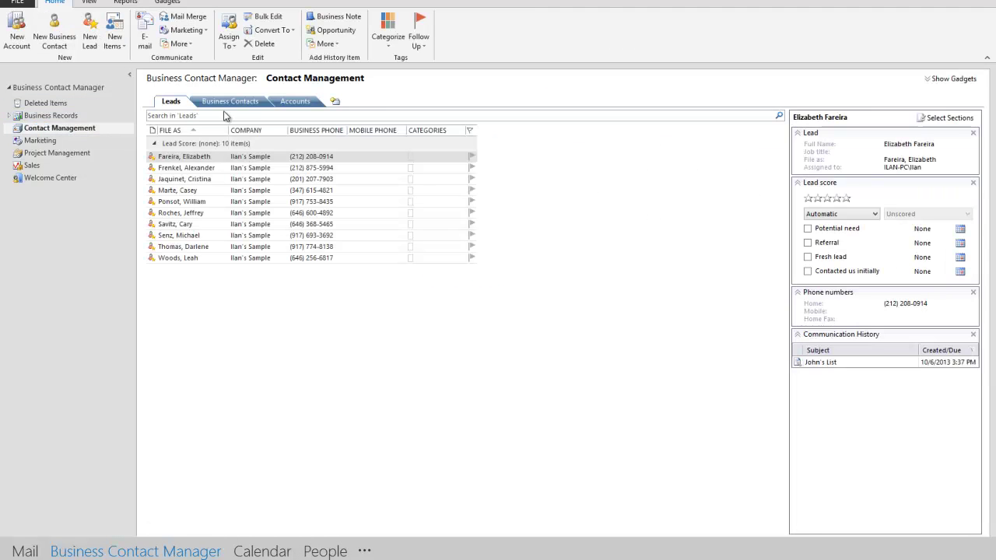
{"action": "left_click", "coordinate": [222, 102]}
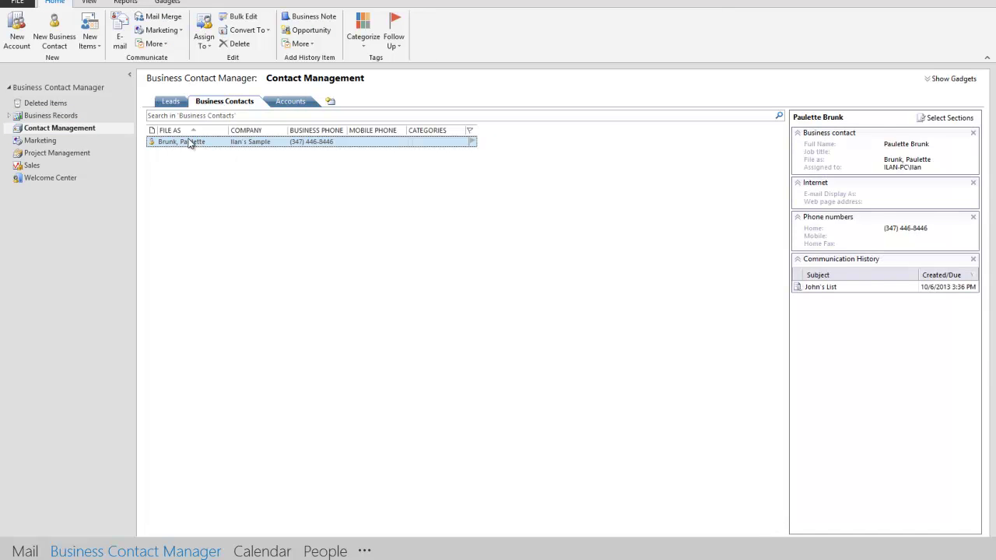
{"action": "double_click", "coordinate": [189, 144]}
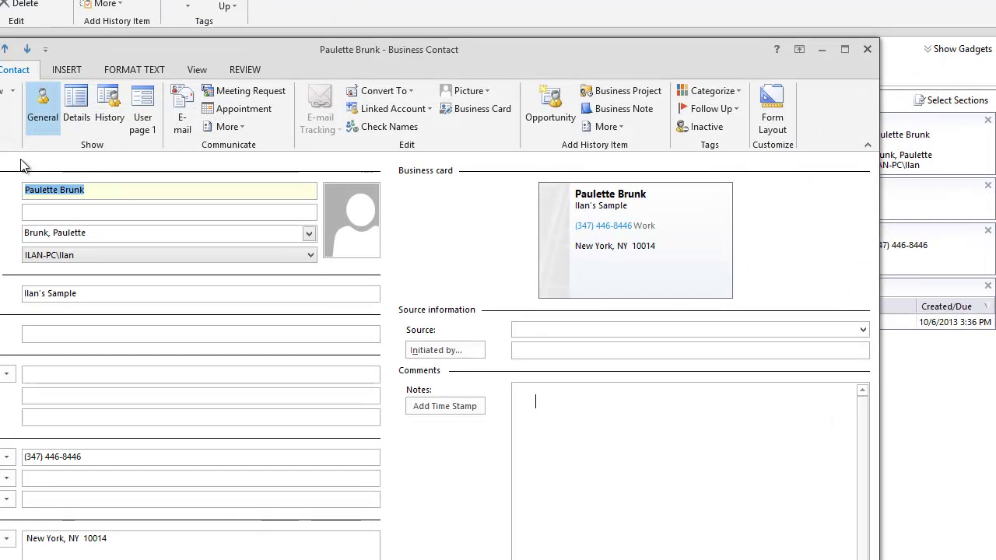
{"action": "left_click", "coordinate": [145, 108]}
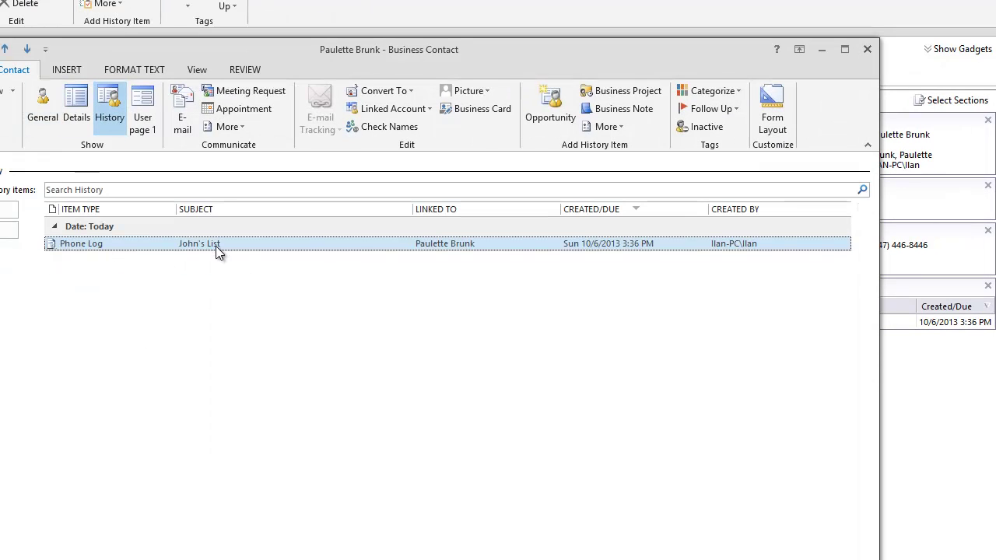
{"action": "left_click", "coordinate": [50, 111]}
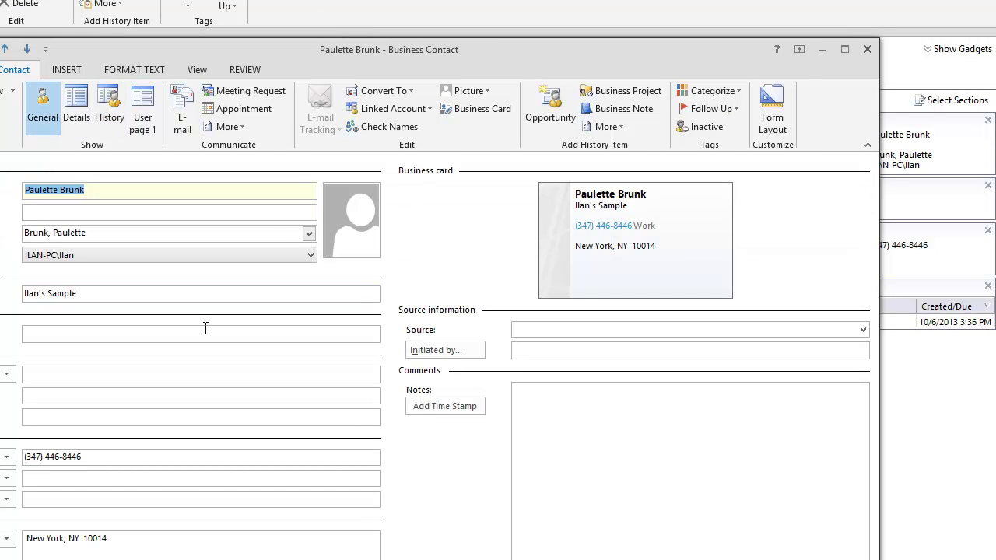
{"action": "left_click", "coordinate": [868, 49]}
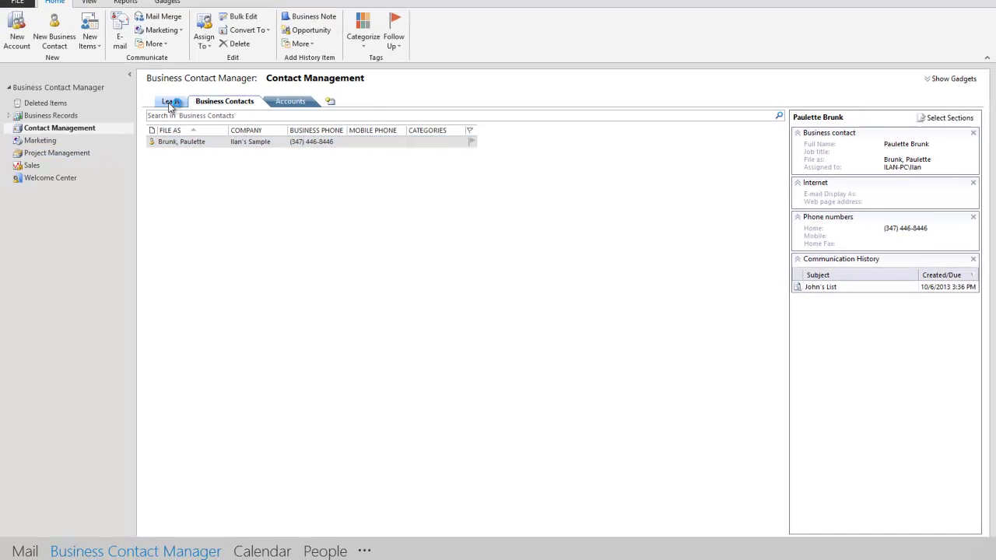
- Look at the leads, reopen the call list from the marketing activities, and review the ninth, third, sixth, tenth, eighth and fifth recipients
{"action": "left_click", "coordinate": [171, 102]}
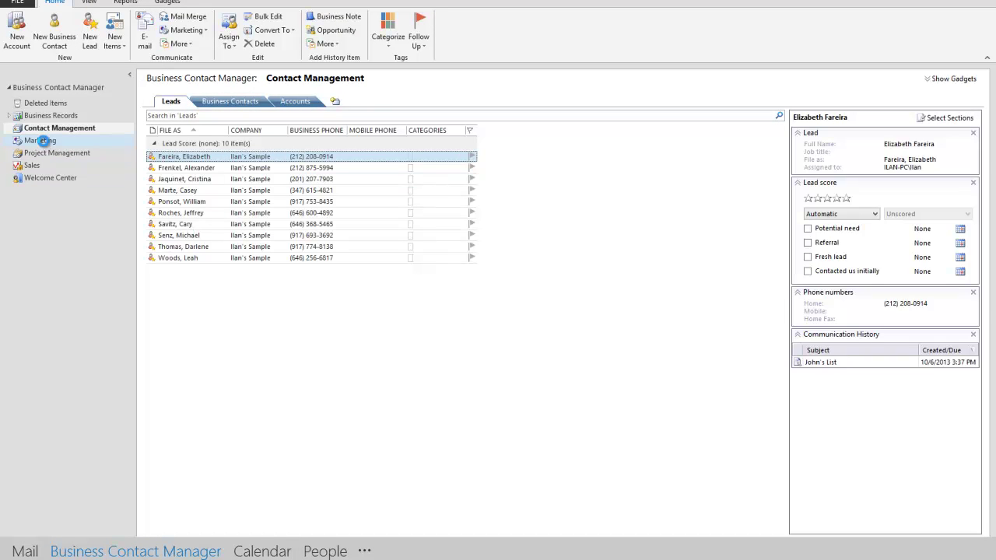
{"action": "left_click", "coordinate": [40, 140]}
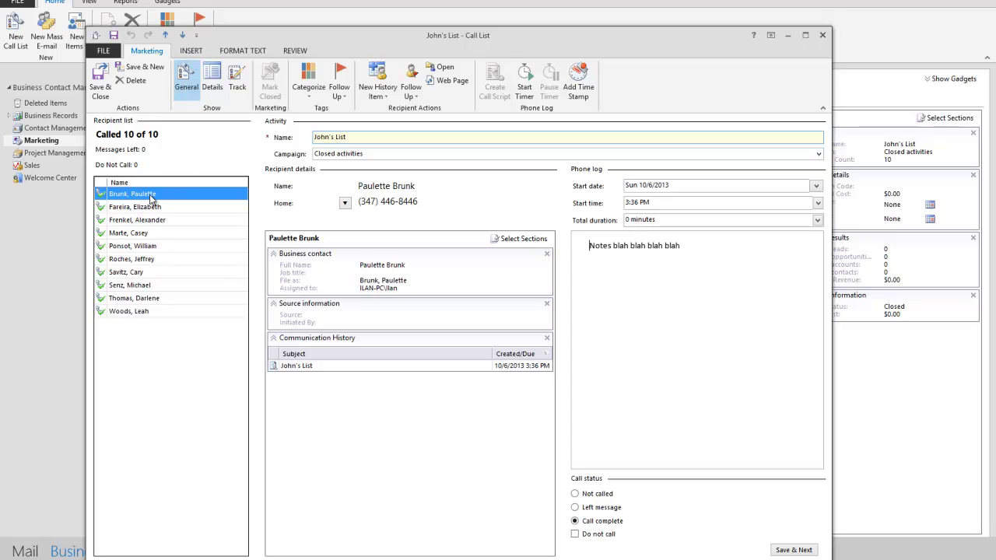
{"action": "left_click", "coordinate": [154, 301]}
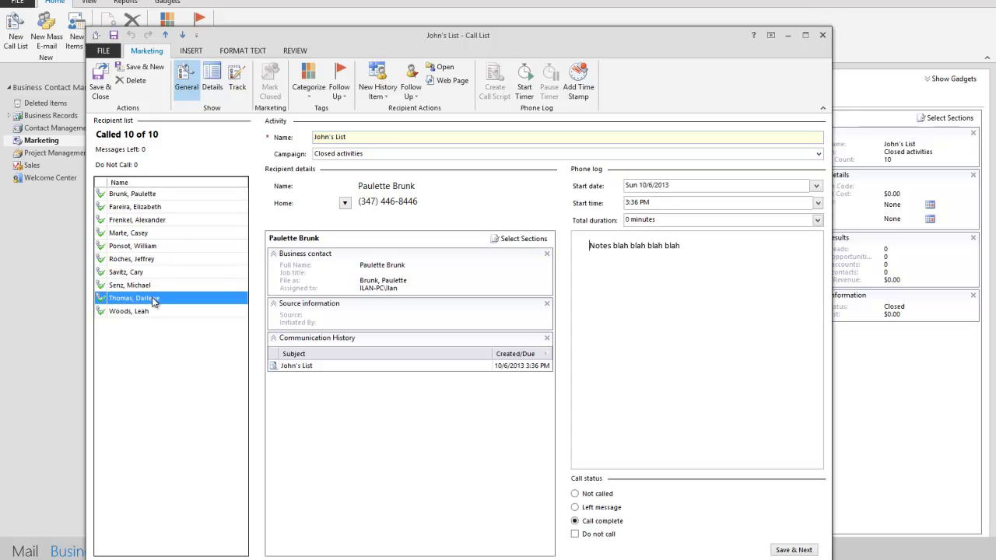
{"action": "left_click", "coordinate": [165, 222]}
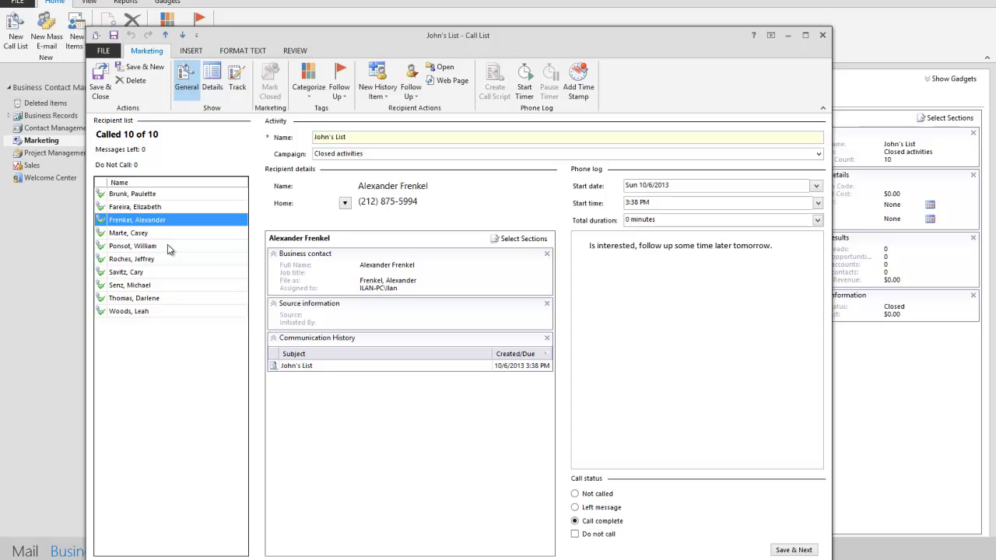
{"action": "left_click", "coordinate": [176, 257]}
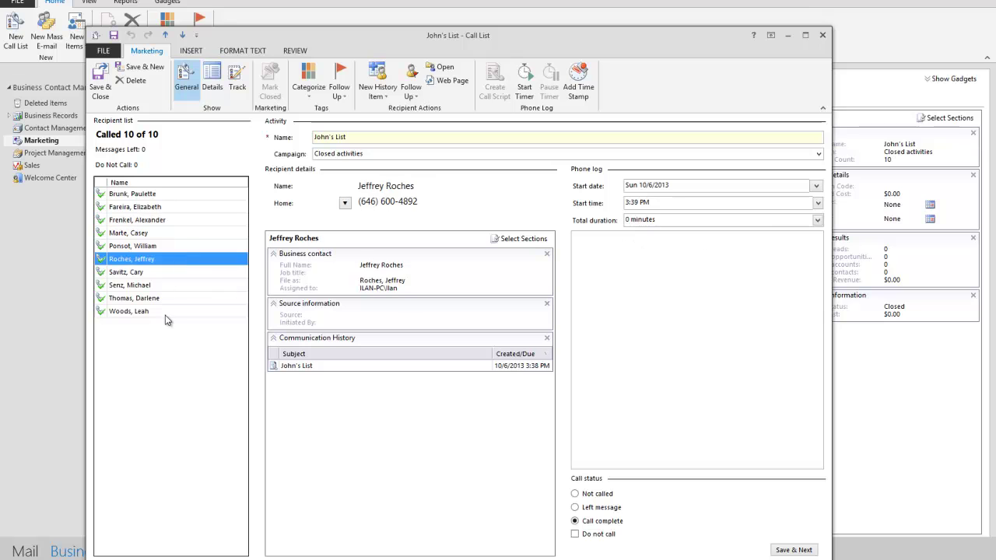
{"action": "left_click", "coordinate": [165, 312]}
{"action": "left_click", "coordinate": [166, 286]}
{"action": "left_click", "coordinate": [176, 246]}
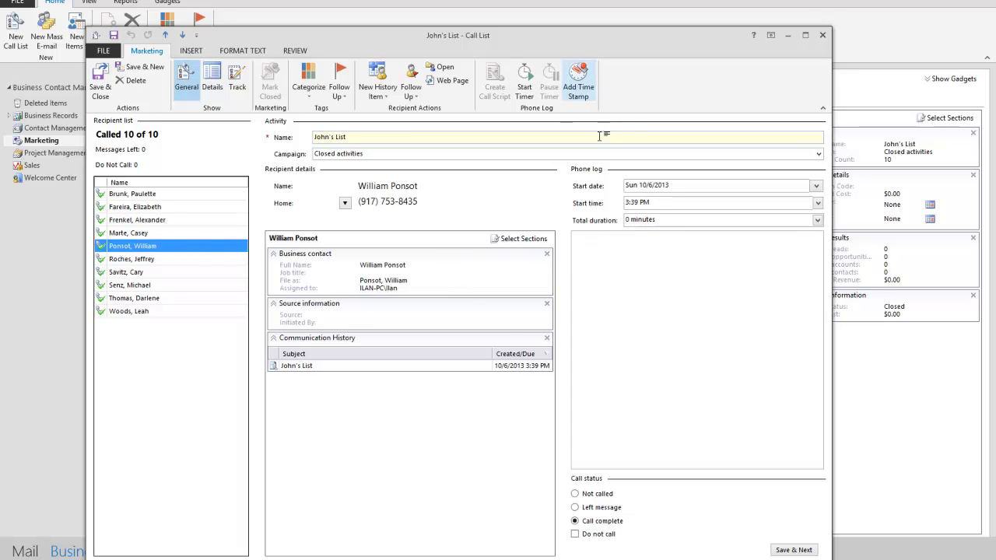
- Try time-stamped notes "hahaha" and "lolololol" in the fifth recipient's phone log, and clear all the notes
{"action": "left_click", "coordinate": [578, 78]}
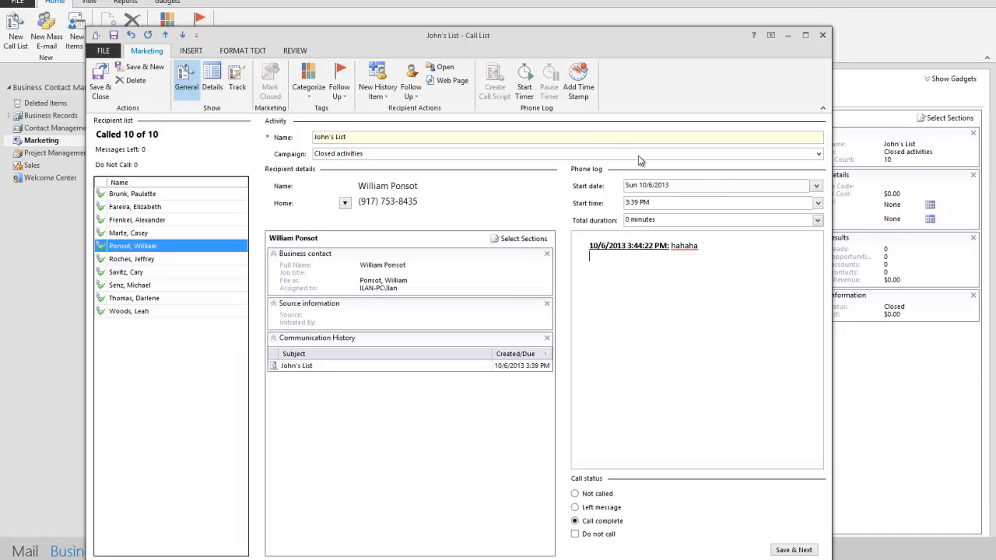
{"action": "left_click", "coordinate": [578, 78]}
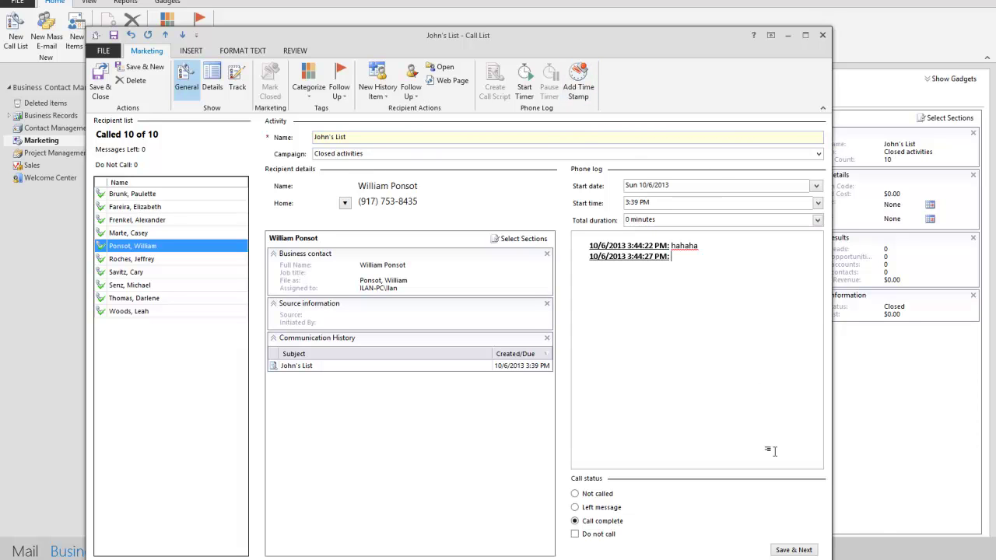
{"action": "type", "text": "lolololol"}
{"action": "left_click", "coordinate": [578, 78]}
{"action": "key", "text": "ctrl+a"}
{"action": "key", "text": "BackSpace"}
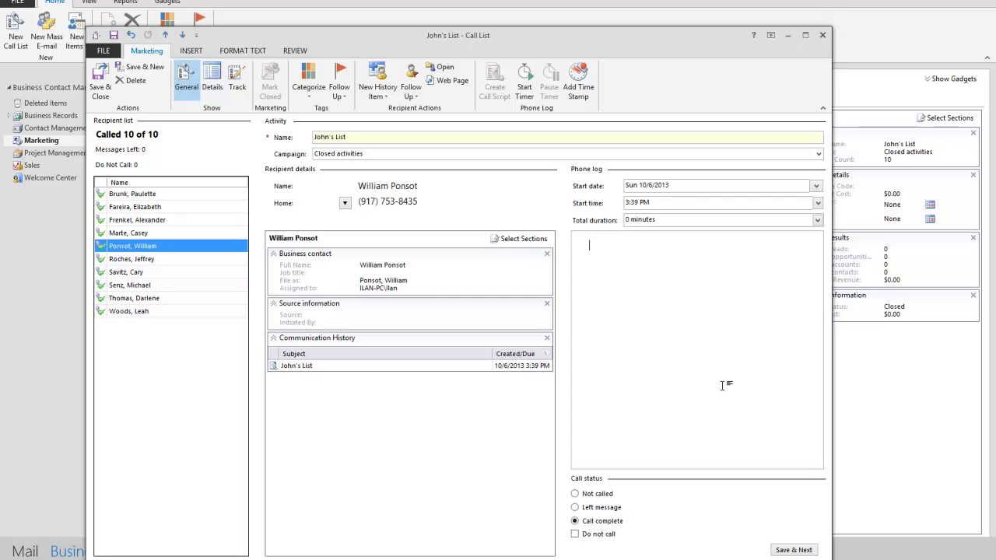
- Switch to the fourth recipient in the call list, saving the changes to the fifth recipient
{"action": "left_click", "coordinate": [377, 74]}
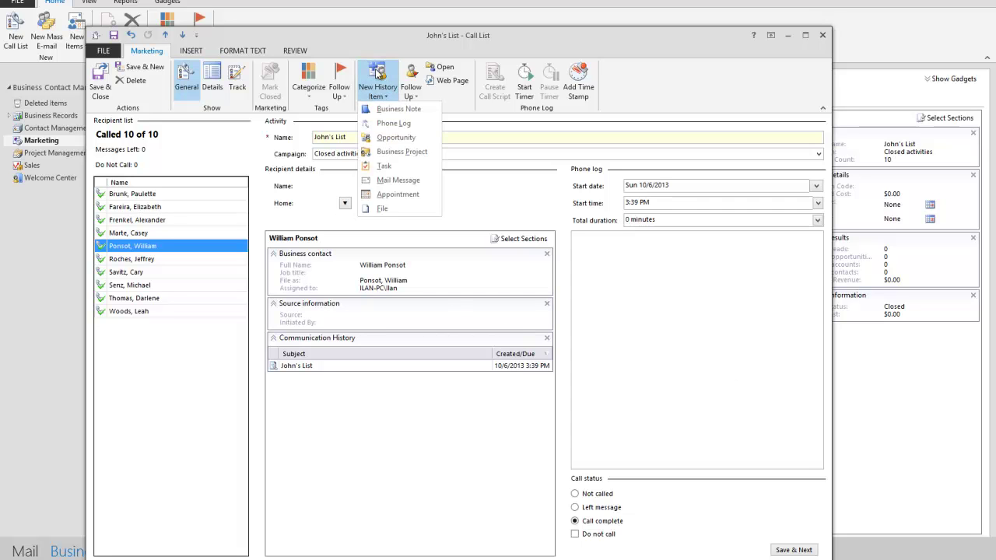
{"action": "left_click", "coordinate": [140, 235]}
{"action": "left_click", "coordinate": [140, 235]}
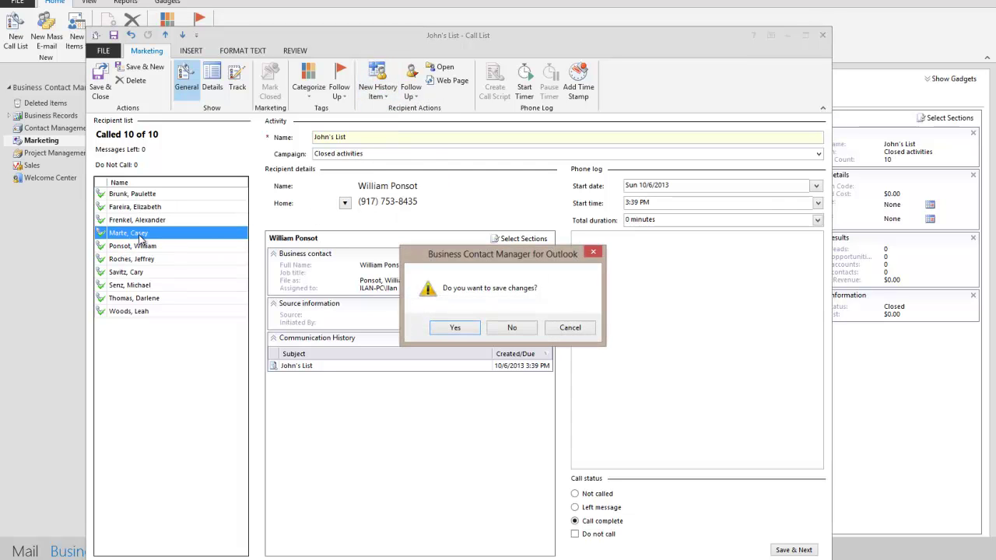
{"action": "left_click", "coordinate": [455, 327]}
- Select the first recipient and examine the types of history items that can be added
{"action": "left_click", "coordinate": [210, 196]}
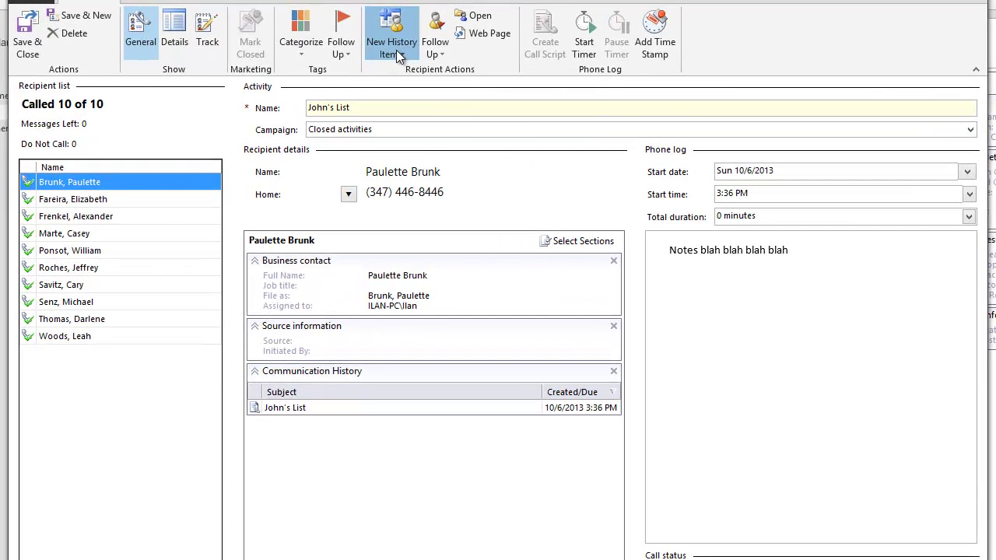
{"action": "left_click", "coordinate": [382, 95]}
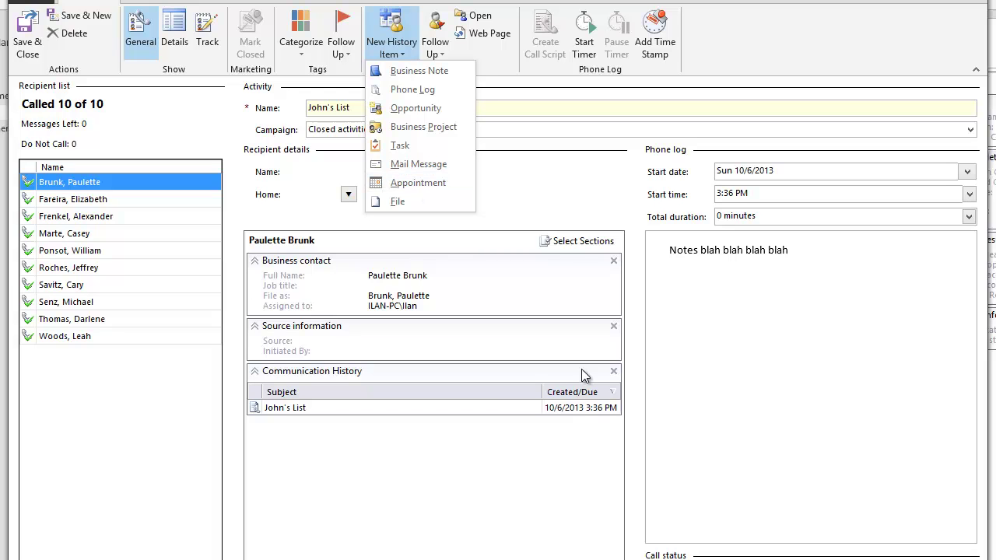
{"action": "left_click", "coordinate": [115, 375]}
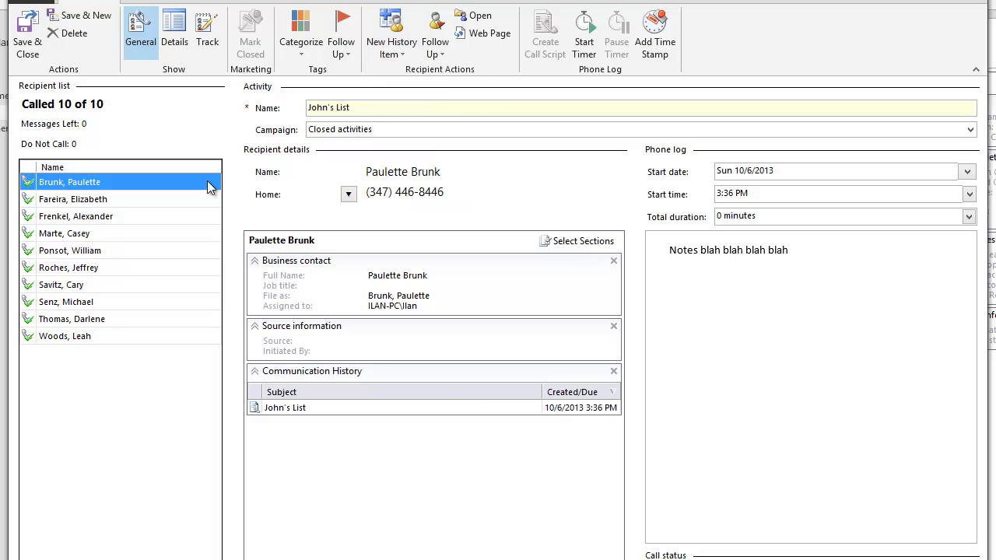